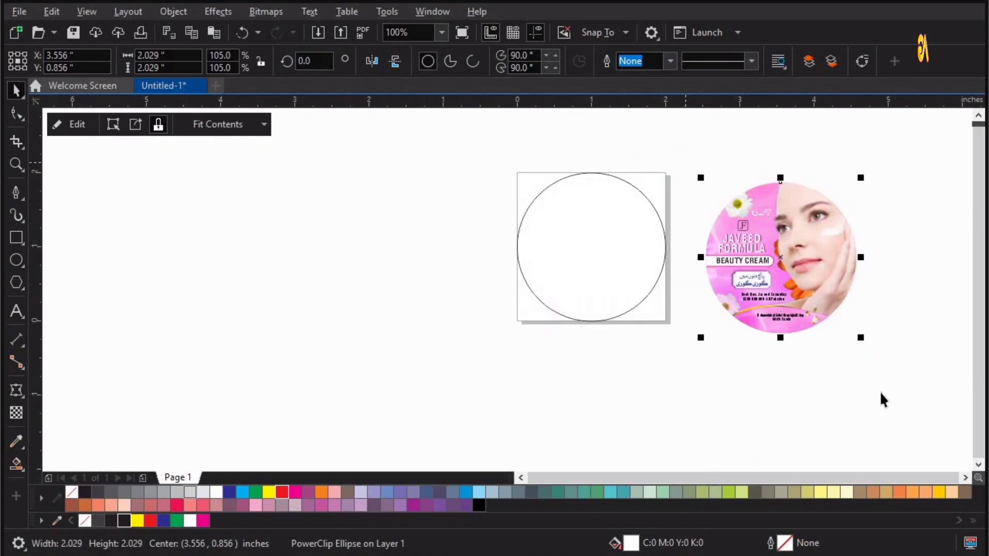
Duplicate the finished round cream label to the left of the page and extract the copy's PowerClip contents
{"action": "right_click", "coordinate": [441, 310]}
{"action": "left_click_drag", "start_coordinate": [808, 285], "coordinate": [312, 265]}
{"action": "right_click", "coordinate": [312, 265]}
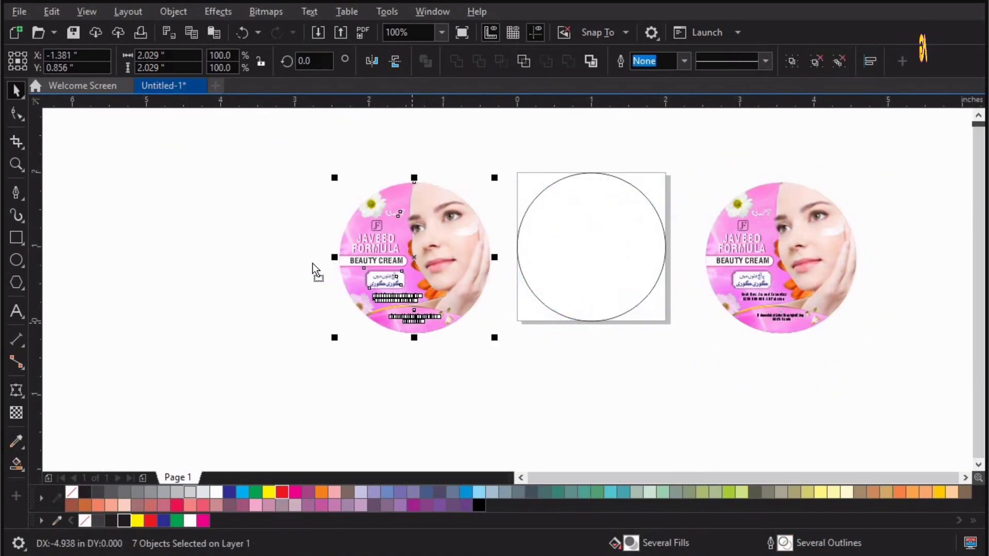
{"action": "left_click", "coordinate": [358, 258]}
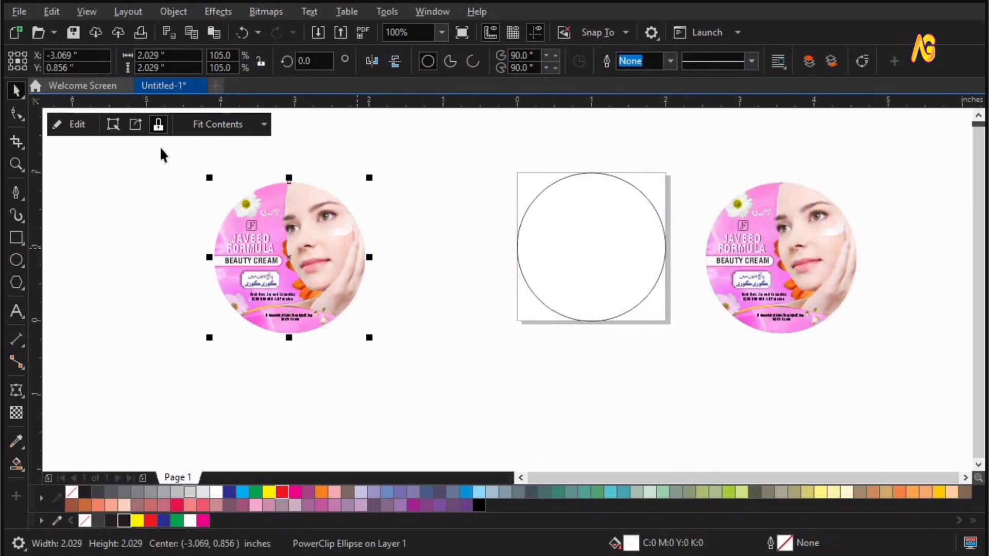
{"action": "left_click", "coordinate": [136, 126]}
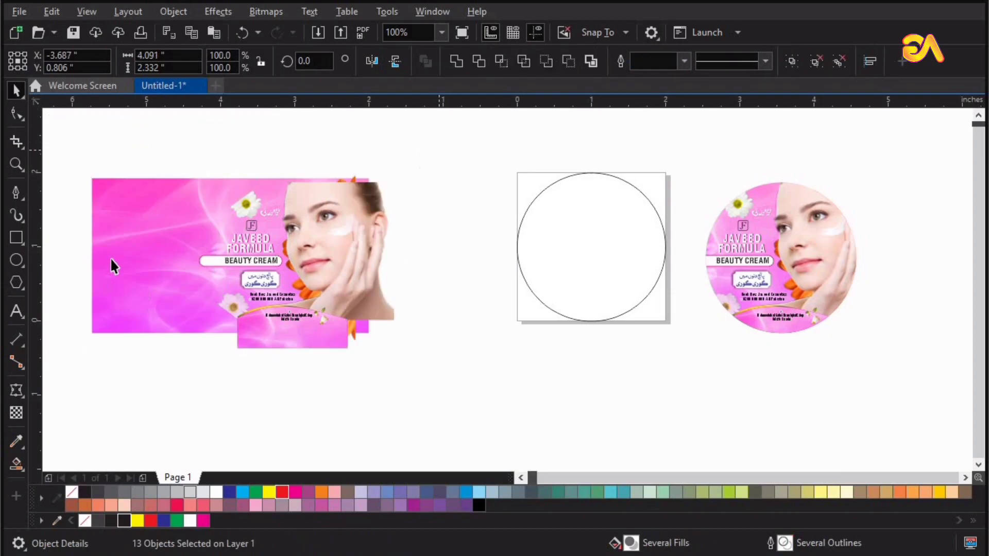
Move the extracted pink background bitmap over the blank 2-inch circle, centring it vertically and covering the whole circle
{"action": "left_click", "coordinate": [130, 259]}
{"action": "left_click_drag", "start_coordinate": [130, 259], "coordinate": [379, 260]}
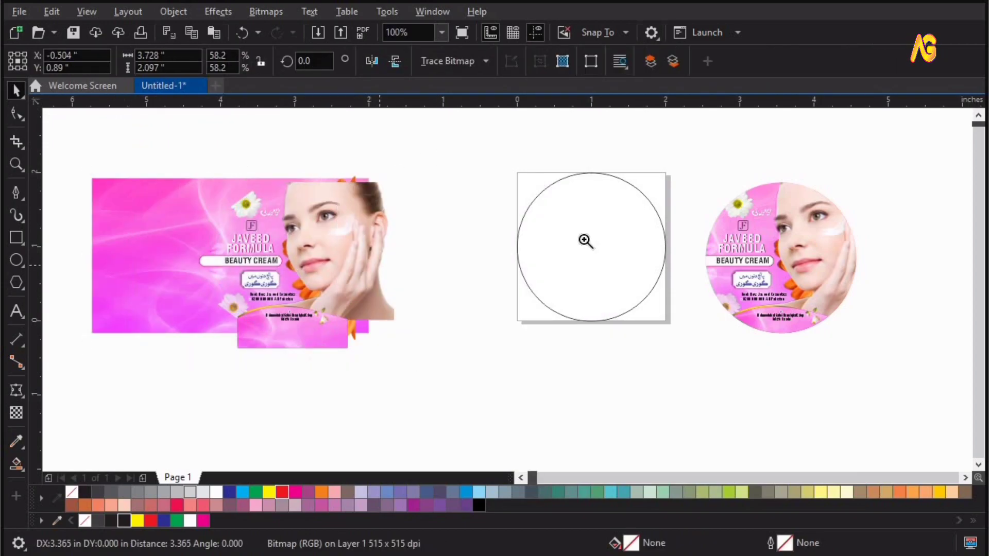
{"action": "scroll", "coordinate": [644, 265], "scroll_direction": "up", "scroll_amount": 2}
{"action": "left_click", "coordinate": [674, 254], "text": "shift"}
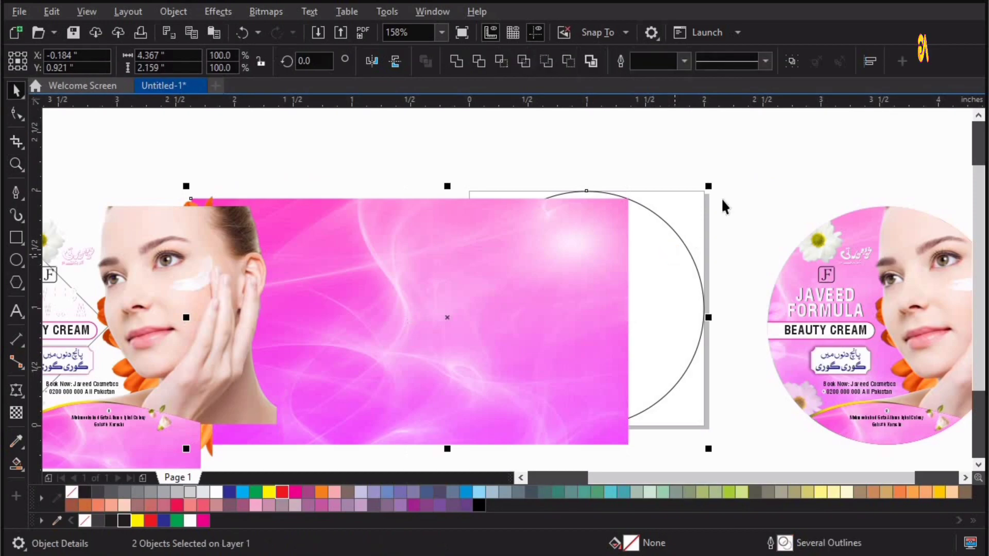
{"action": "left_click_drag", "start_coordinate": [555, 281], "coordinate": [644, 280]}
{"action": "right_click", "coordinate": [673, 278]}
{"action": "mouse_move", "coordinate": [793, 326]}
{"action": "left_click", "coordinate": [924, 412]}
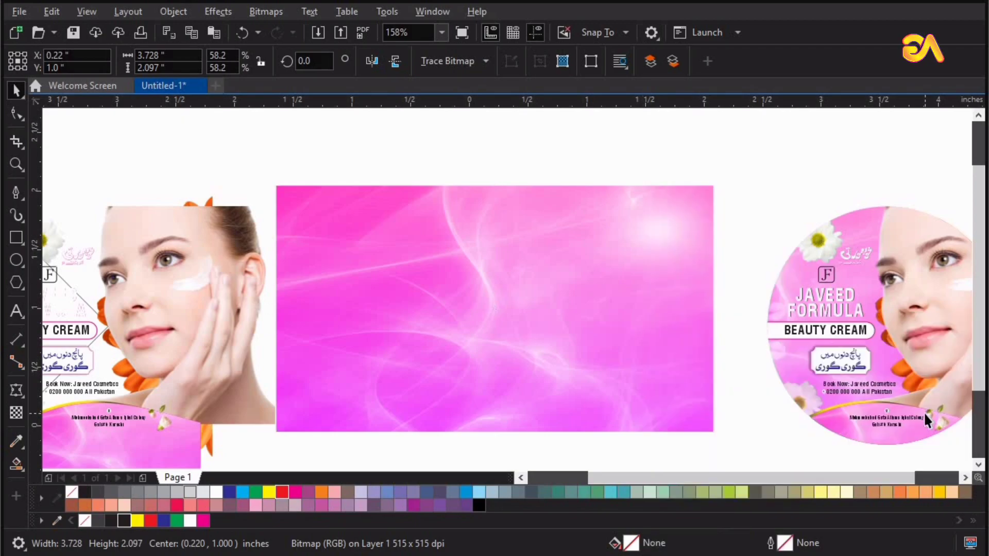
PowerClip the pink background bitmap inside the 2-inch circle
{"action": "left_click", "coordinate": [174, 13]}
{"action": "mouse_move", "coordinate": [277, 81]}
{"action": "left_click", "coordinate": [448, 72]}
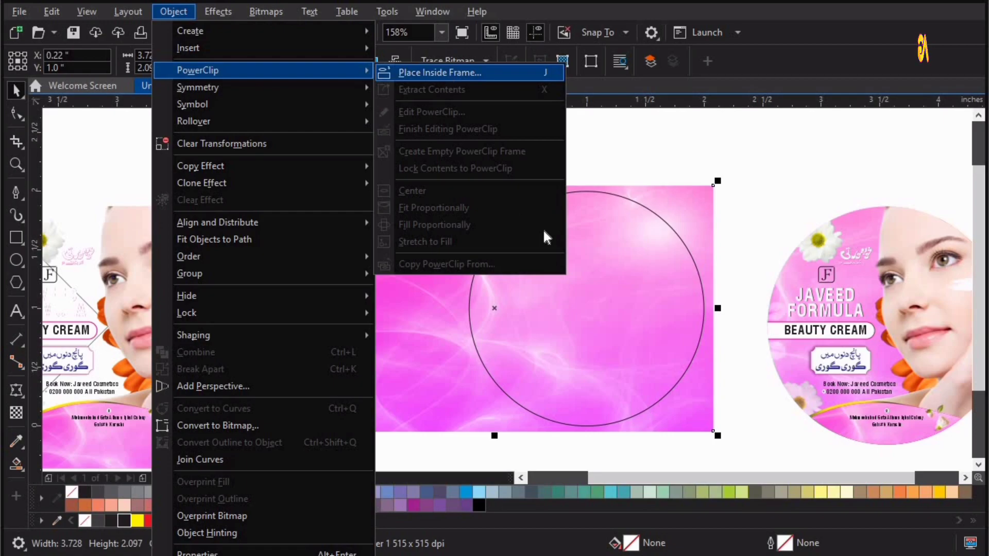
{"action": "left_click", "coordinate": [545, 230]}
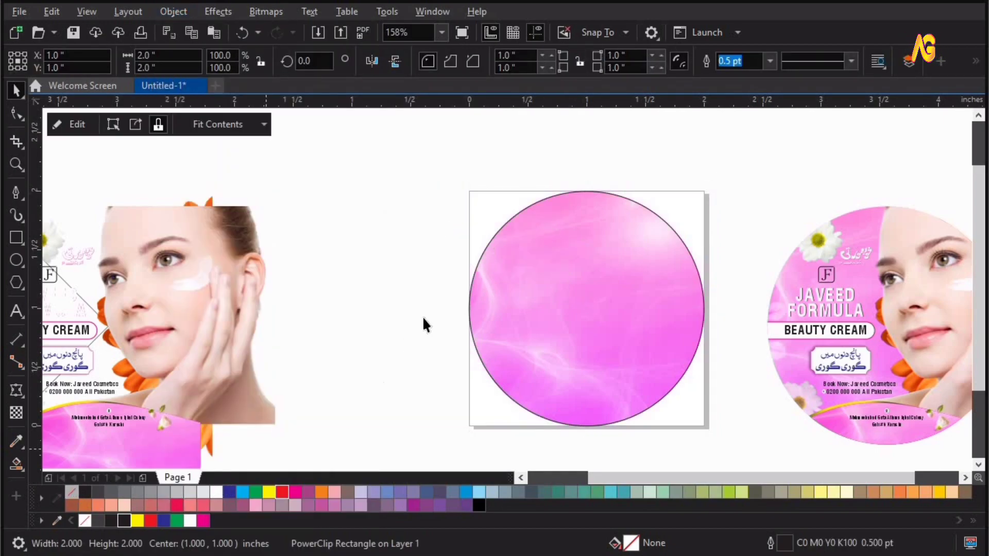
Move the woman's photo aside and place the orange half-flower over the right side of the pink circle
{"action": "mouse_move", "coordinate": [203, 309]}
{"action": "left_mouse_down"}
{"action": "mouse_move", "coordinate": [400, 313]}
{"action": "mouse_move", "coordinate": [382, 311]}
{"action": "left_mouse_up"}
{"action": "left_click", "coordinate": [170, 308]}
{"action": "left_click_drag", "start_coordinate": [192, 312], "coordinate": [606, 264]}
{"action": "key", "text": "Escape"}
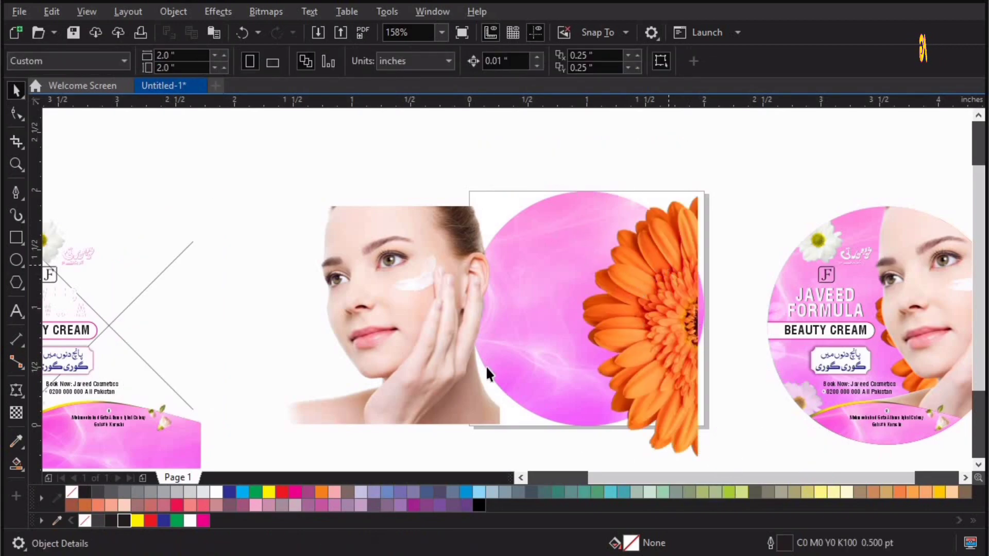
Align the orange flower to the circle's vertical centre and right edge, and PowerClip it inside the circle
{"action": "left_click", "coordinate": [521, 338]}
{"action": "key", "text": "c"}
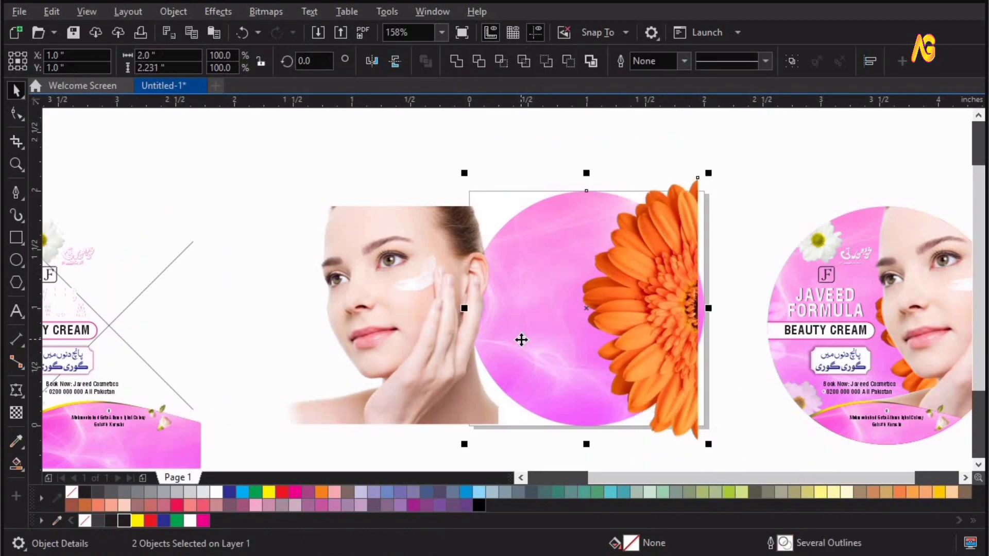
{"action": "key", "text": "r"}
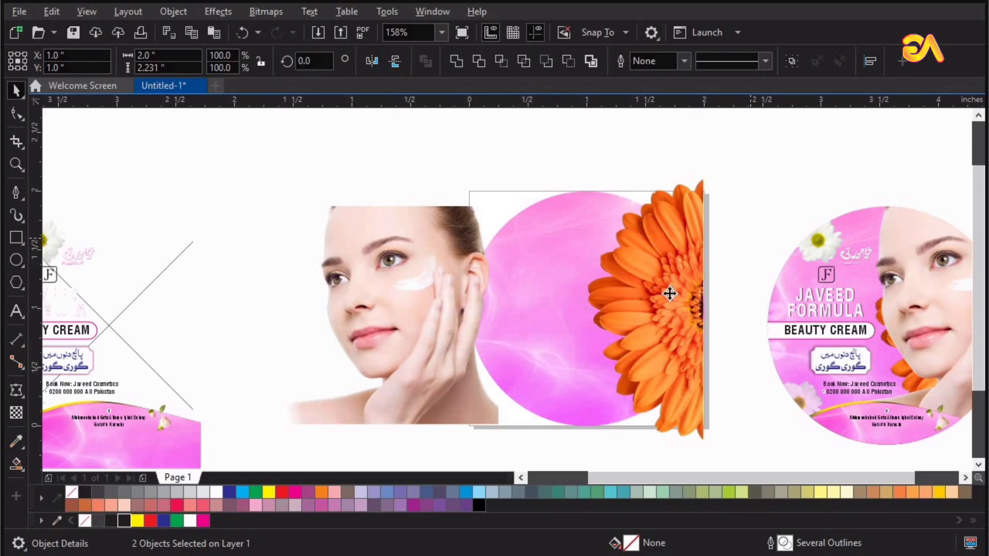
{"action": "left_click", "coordinate": [664, 294]}
{"action": "key", "text": "alt+c"}
{"action": "key", "text": "w"}
{"action": "key", "text": "p"}
{"action": "left_click", "coordinate": [511, 332]}
Move the woman's photo onto the pink circle and align its top edge with the circle's top
{"action": "left_click_drag", "start_coordinate": [415, 323], "coordinate": [630, 324]}
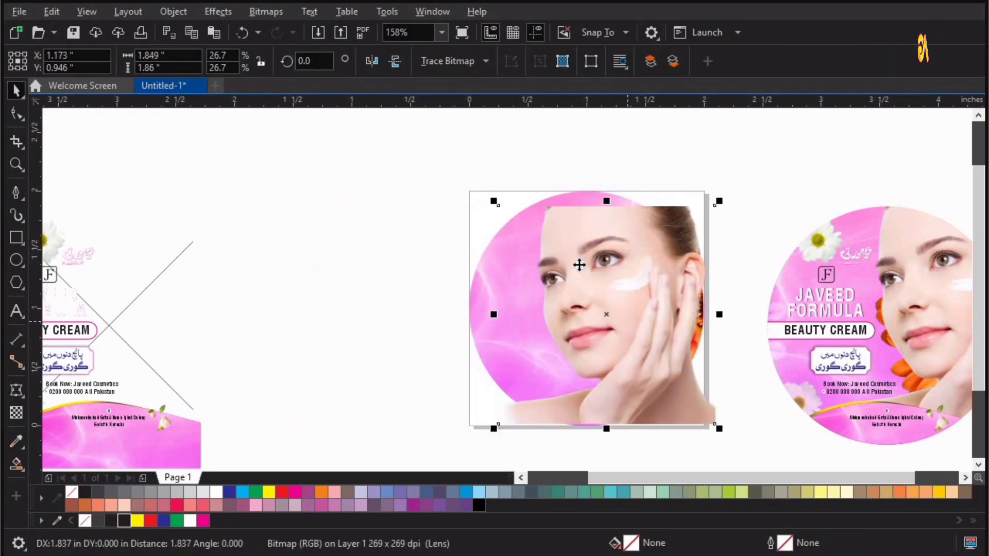
{"action": "left_click", "coordinate": [473, 286], "text": "shift"}
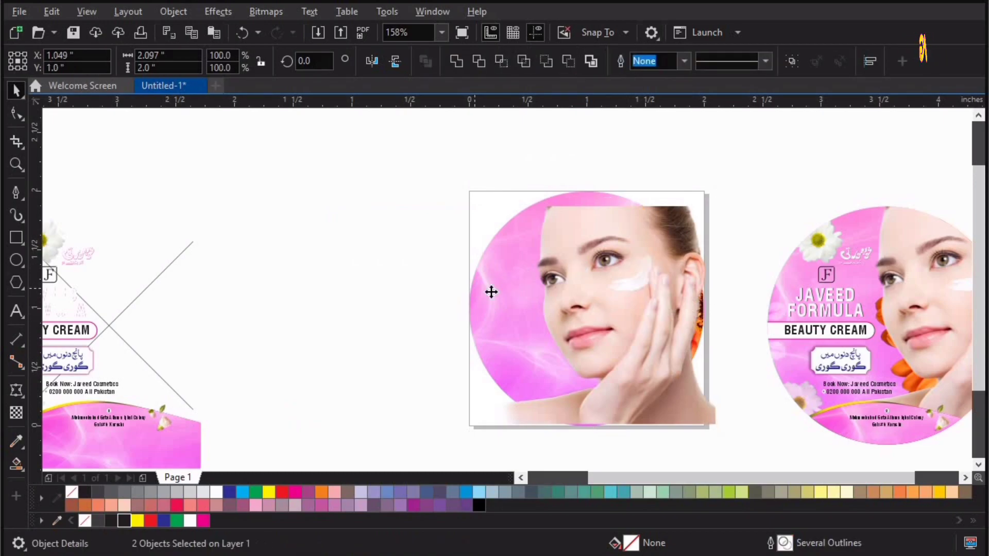
{"action": "key", "text": "t"}
Shift the woman's photo to the right, centred at about X 1.442, Y 1.073 inches, and PowerClip it inside the circle
{"action": "key", "text": "z"}
{"action": "left_click_drag", "start_coordinate": [391, 152], "coordinate": [731, 411]}
{"action": "key", "text": "space"}
{"action": "left_click", "coordinate": [535, 198]}
{"action": "mouse_move", "coordinate": [536, 198]}
{"action": "left_mouse_down"}
{"action": "mouse_move", "coordinate": [534, 212]}
{"action": "mouse_move", "coordinate": [550, 206]}
{"action": "left_mouse_up"}
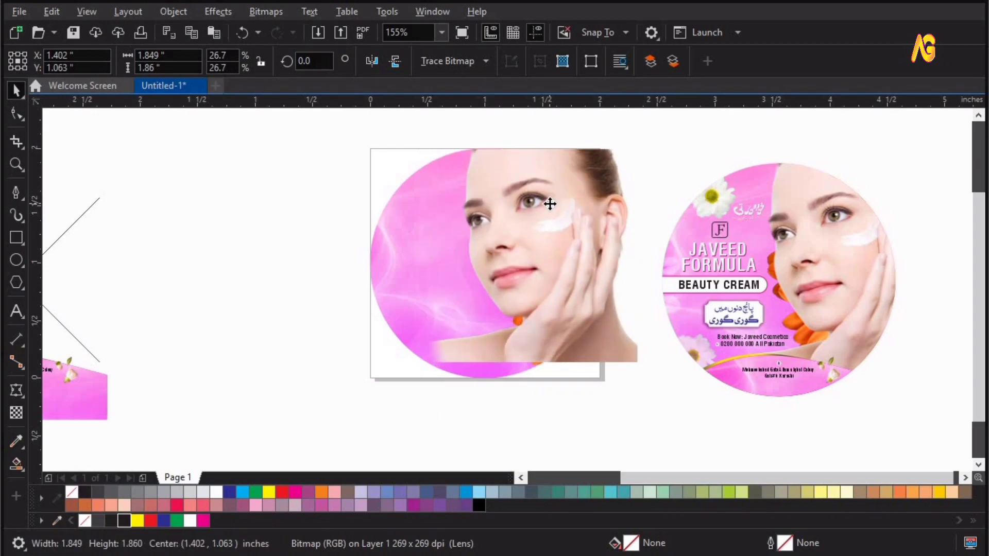
{"action": "left_click_drag", "start_coordinate": [543, 192], "coordinate": [543, 193]}
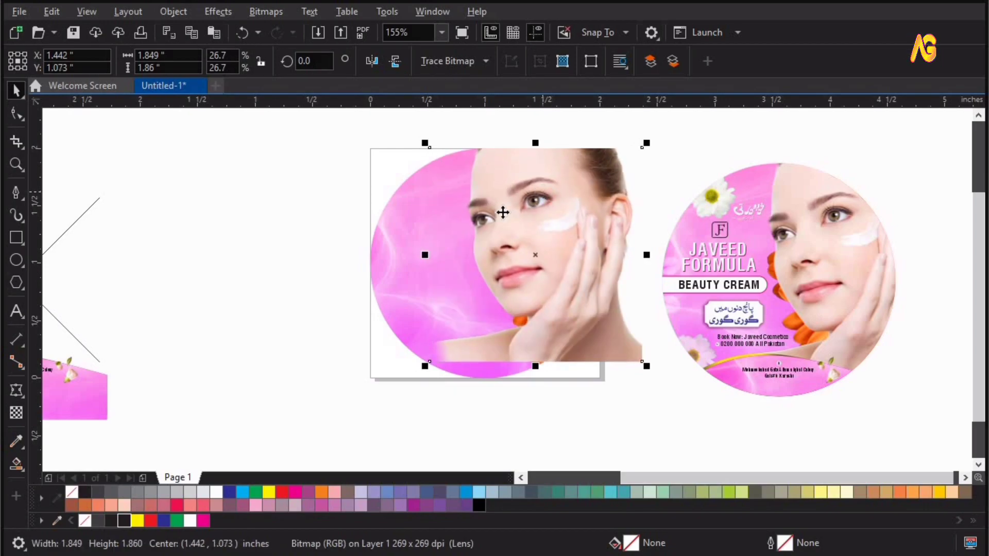
{"action": "left_click", "coordinate": [381, 265]}
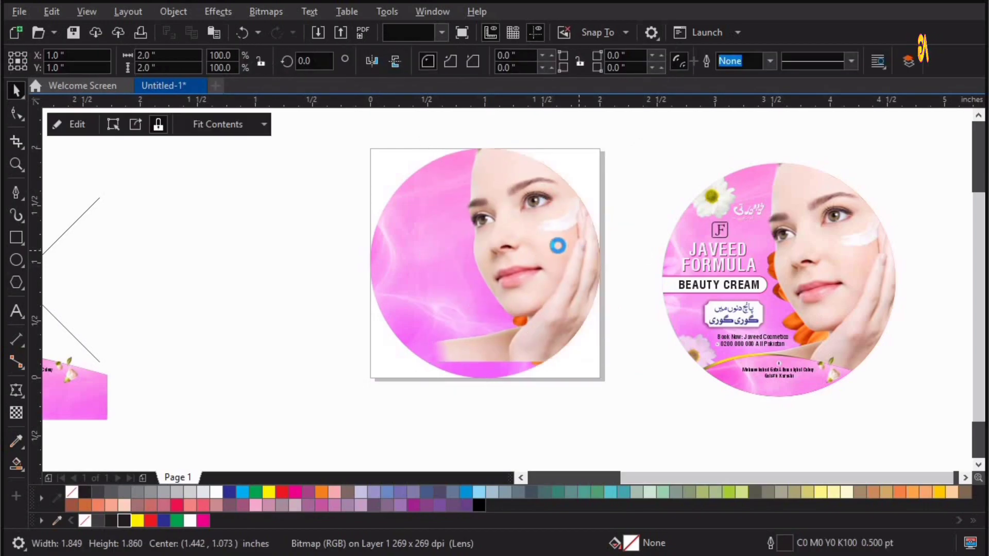
Edit the circle's PowerClip contents, nudge the orange flower left to about X 1.256 inches, and finish editing
{"action": "double_click", "coordinate": [598, 185]}
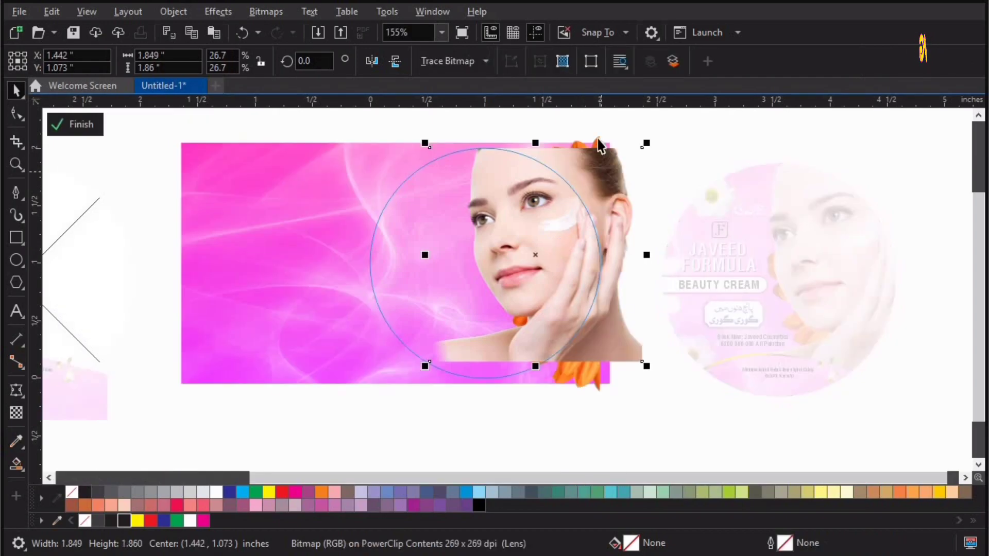
{"action": "left_click", "coordinate": [599, 139]}
{"action": "key", "text": "Left"}
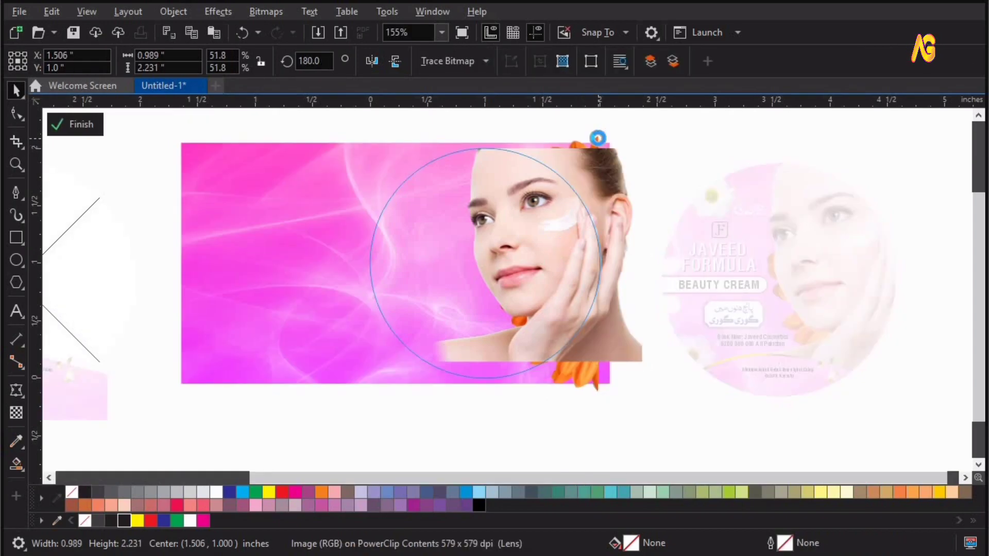
{"action": "key", "text": "Left"}
{"action": "key", "text": "Left"}
{"action": "key", "text": "Left"}
{"action": "key", "text": "Left"}
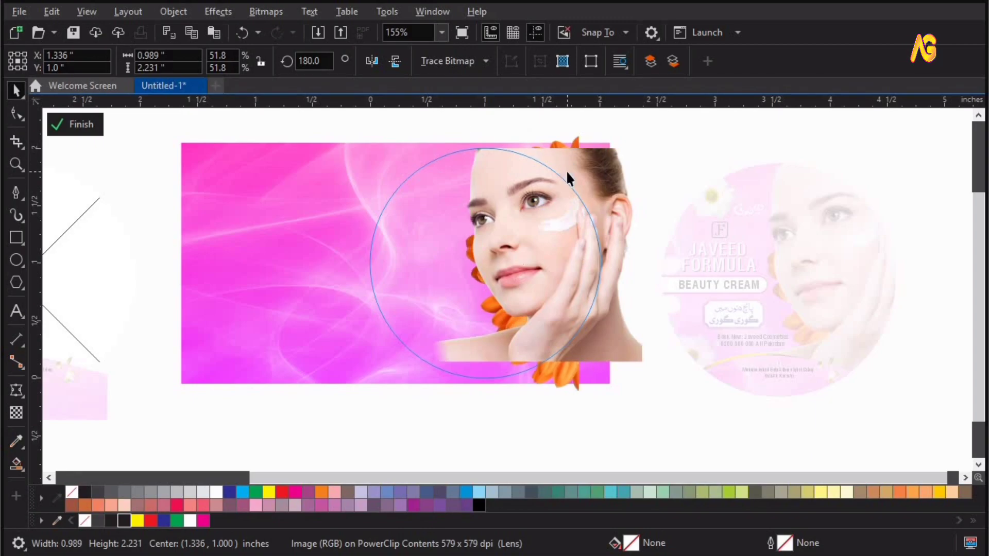
{"action": "key", "text": "Left"}
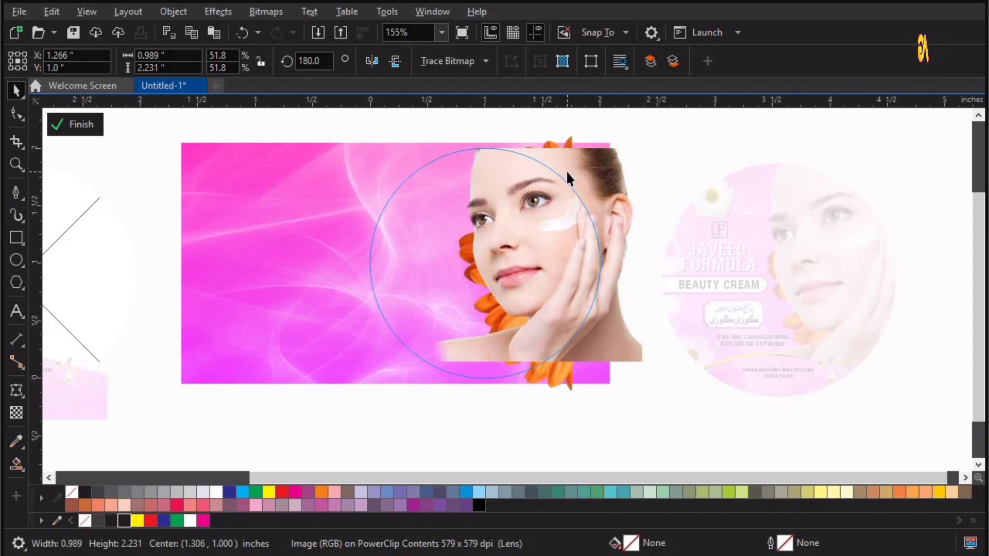
{"action": "key", "text": "Left"}
{"action": "left_click", "coordinate": [664, 134], "text": "ctrl"}
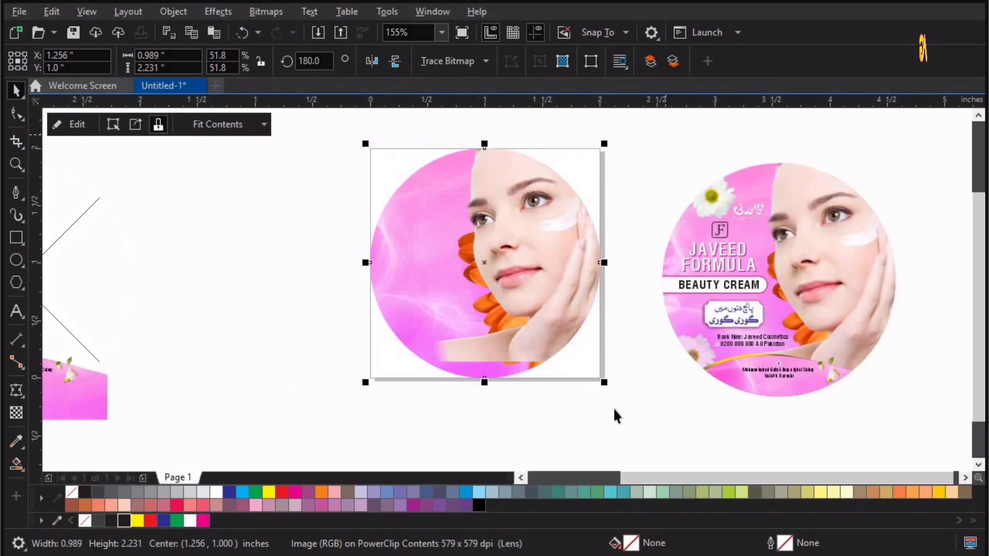
Remove the empty crossed PowerClip frame left among the extracted label elements
{"action": "left_click", "coordinate": [421, 409]}
{"action": "key", "text": "F4"}
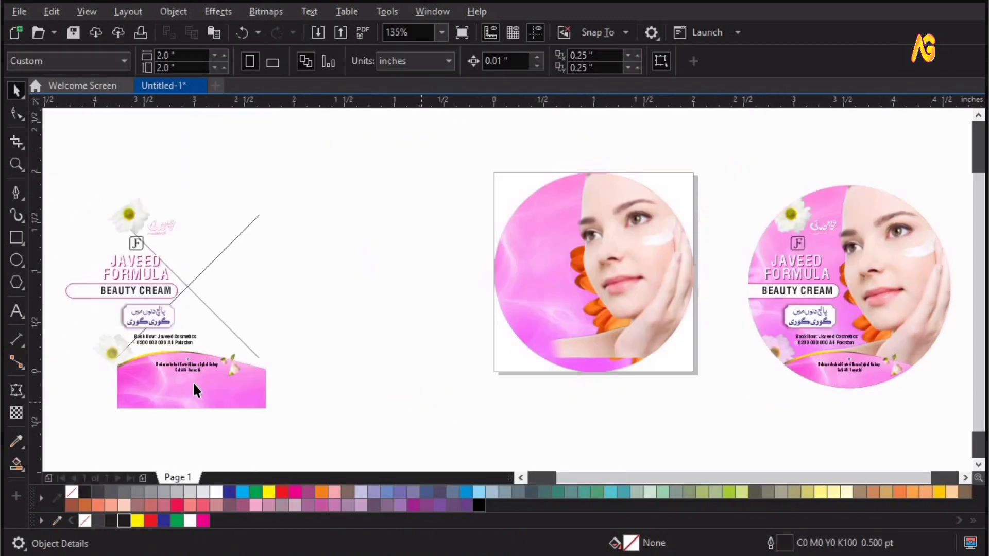
{"action": "left_click", "coordinate": [218, 393]}
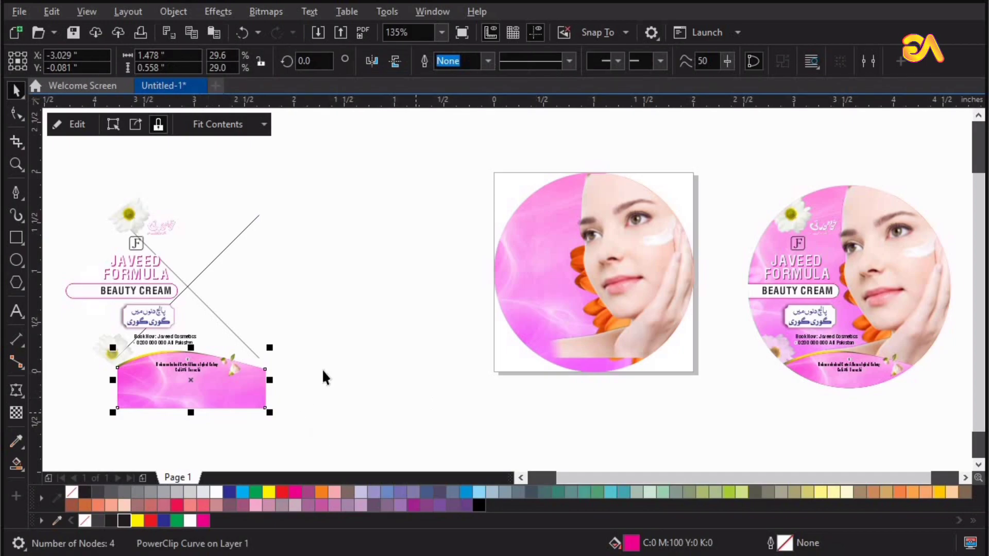
{"action": "left_click", "coordinate": [112, 366]}
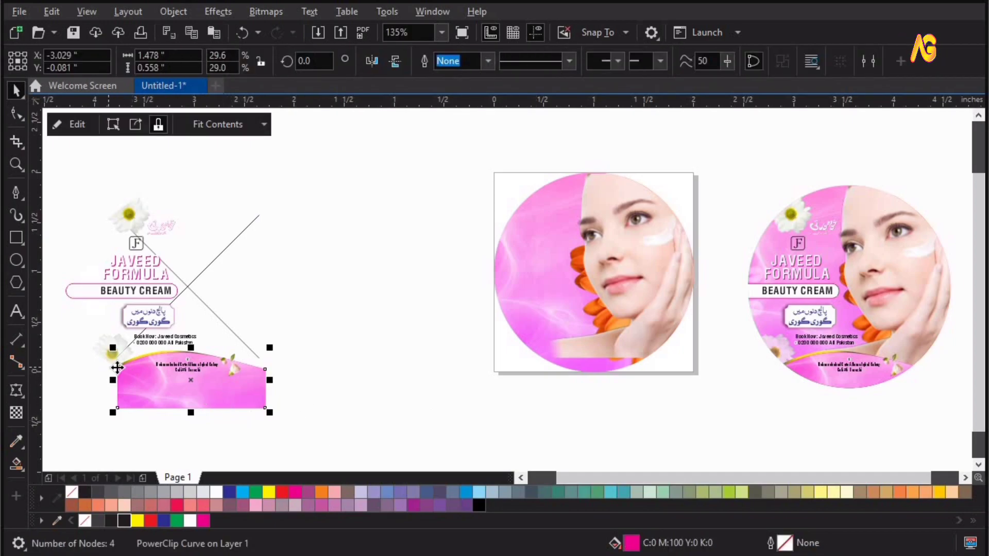
{"action": "key", "text": "Escape"}
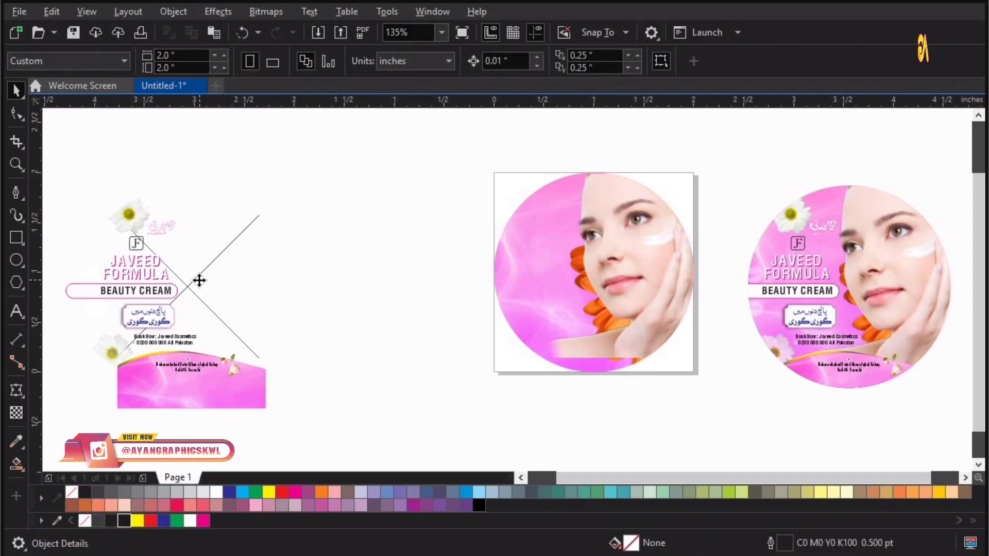
{"action": "left_click", "coordinate": [199, 281]}
{"action": "key", "text": "Escape"}
Move the rosebud and the address text off the extracted pink wave band
{"action": "left_click_drag", "start_coordinate": [227, 369], "coordinate": [281, 283]}
{"action": "left_click", "coordinate": [188, 367]}
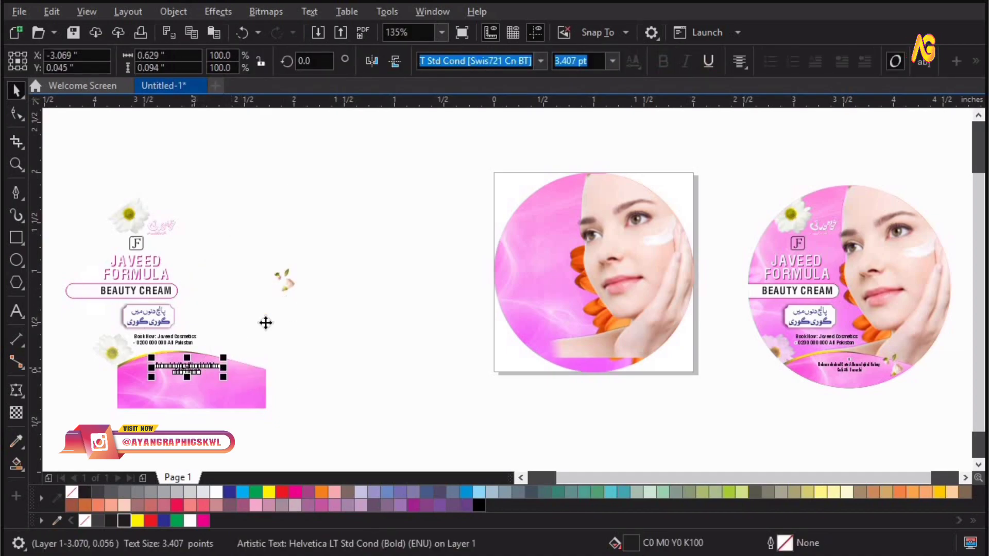
{"action": "left_click_drag", "start_coordinate": [188, 367], "coordinate": [281, 299]}
{"action": "left_click", "coordinate": [177, 390]}
{"action": "left_click_drag", "start_coordinate": [176, 390], "coordinate": [340, 381]}
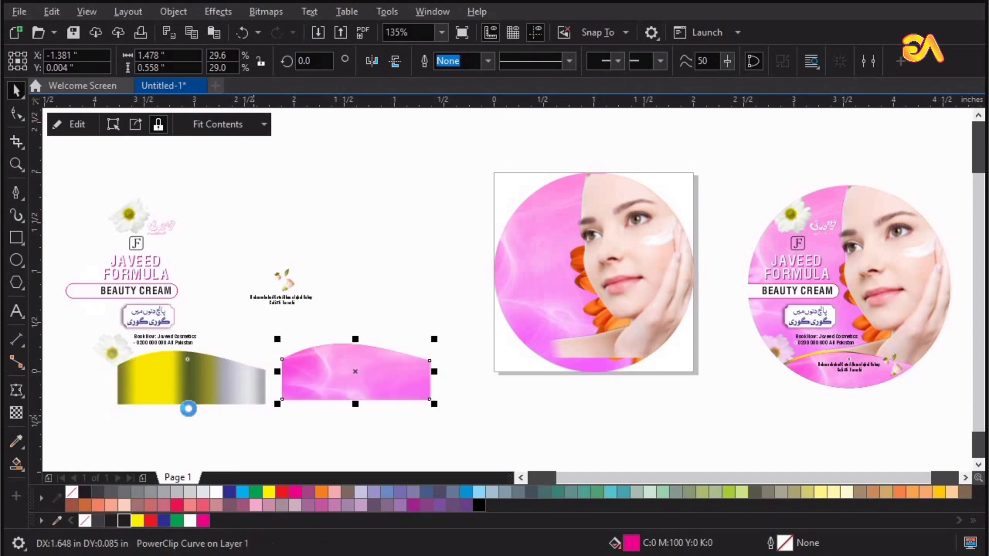
{"action": "key", "text": "ctrl+z"}
Move the lower daisy and the small location mark away from the pink wave band
{"action": "left_click", "coordinate": [112, 356]}
{"action": "left_click_drag", "start_coordinate": [112, 356], "coordinate": [311, 212]}
{"action": "left_click_drag", "start_coordinate": [190, 358], "coordinate": [295, 262]}
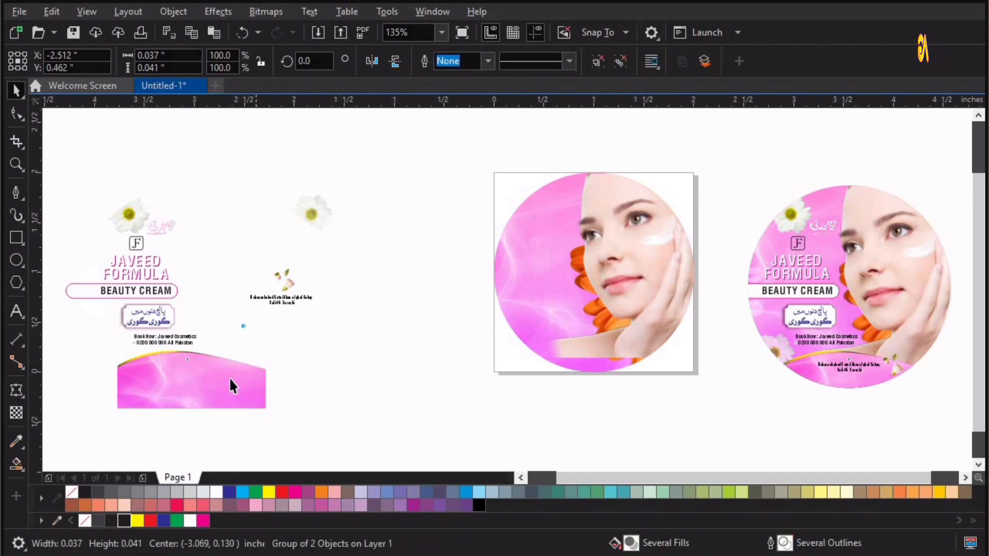
Place the pink wave band with its gold edge over the bottom of the round label and select the pink part
{"action": "left_click_drag", "start_coordinate": [185, 389], "coordinate": [562, 396]}
{"action": "key", "text": "z"}
{"action": "left_click_drag", "start_coordinate": [410, 319], "coordinate": [700, 462]}
{"action": "key", "text": "F10"}
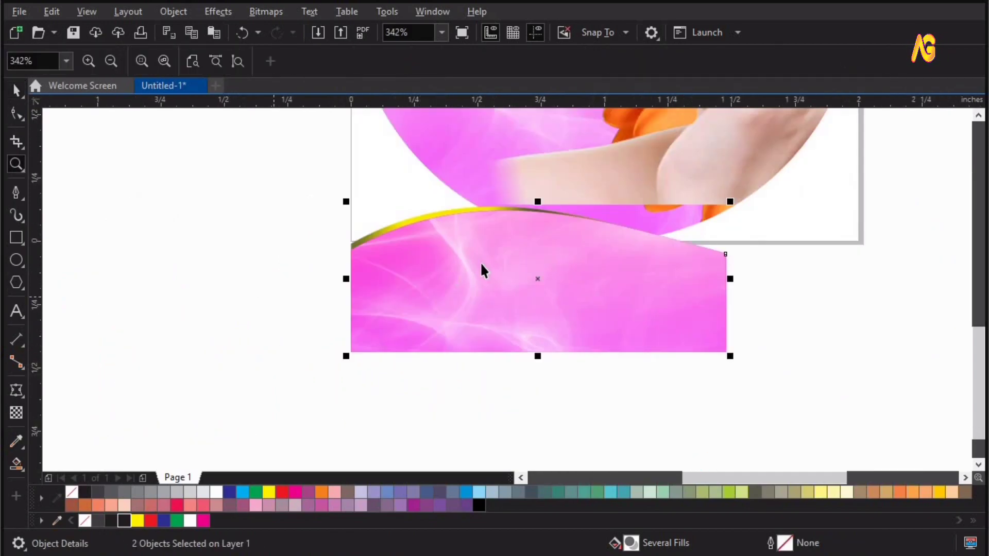
{"action": "key", "text": "space"}
{"action": "left_click", "coordinate": [481, 266]}
Draw a rectangle about 1.17 x 0.54 inches overlapping the wave band's left part and convert it to curves
{"action": "left_click", "coordinate": [20, 239]}
{"action": "mouse_move", "coordinate": [154, 250]}
{"action": "left_mouse_down"}
{"action": "mouse_move", "coordinate": [407, 346]}
{"action": "mouse_move", "coordinate": [452, 385]}
{"action": "left_mouse_up"}
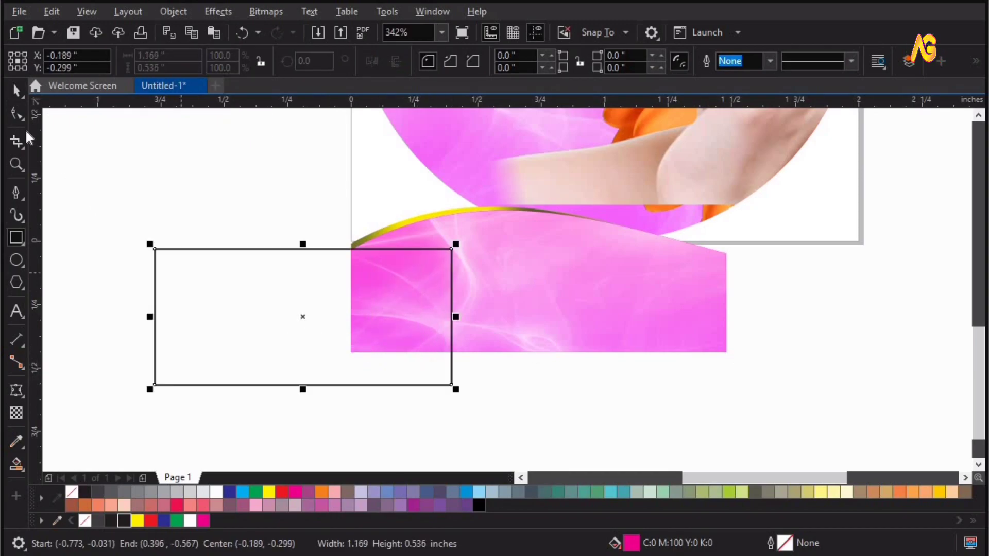
{"action": "left_click", "coordinate": [11, 113]}
{"action": "left_click", "coordinate": [170, 14]}
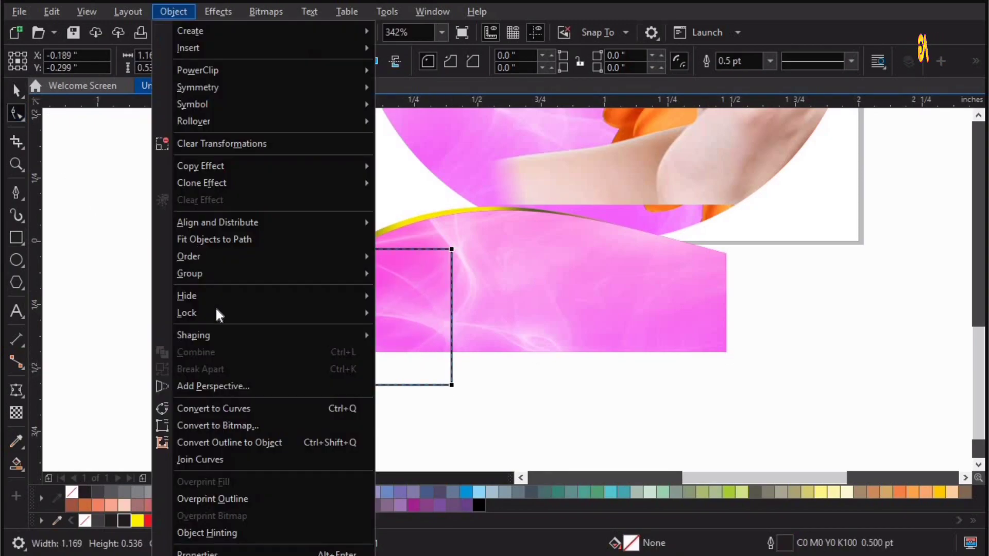
{"action": "left_click", "coordinate": [222, 407]}
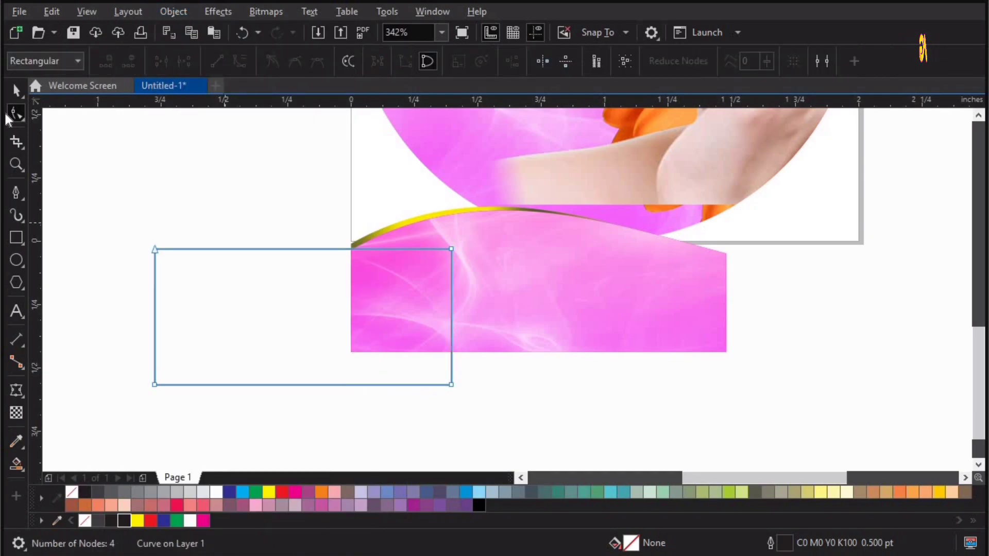
Reshape the rectangle's top edge into a wave with a high crest at its left and a dip toward its right corner
{"action": "left_click_drag", "start_coordinate": [97, 215], "coordinate": [552, 342]}
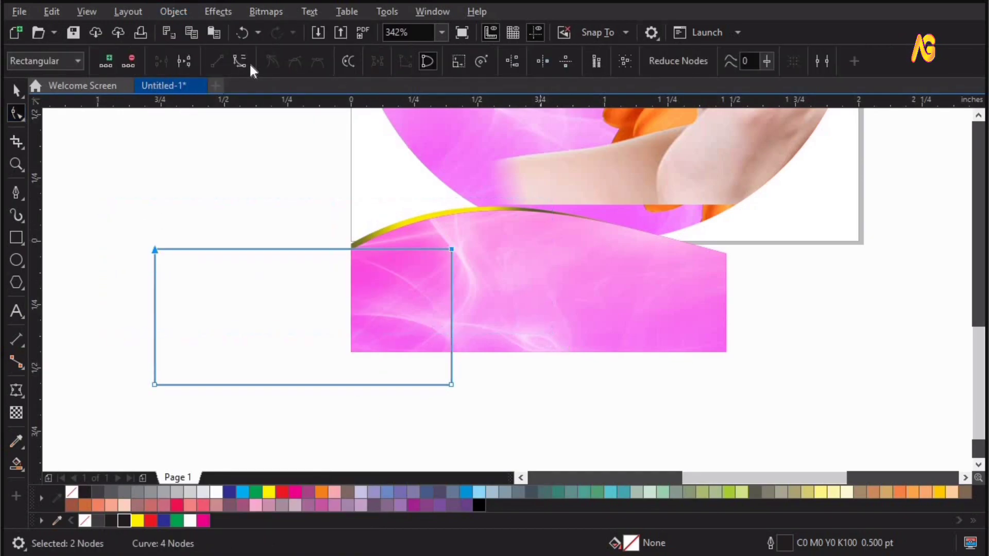
{"action": "left_click_drag", "start_coordinate": [155, 250], "coordinate": [347, 248]}
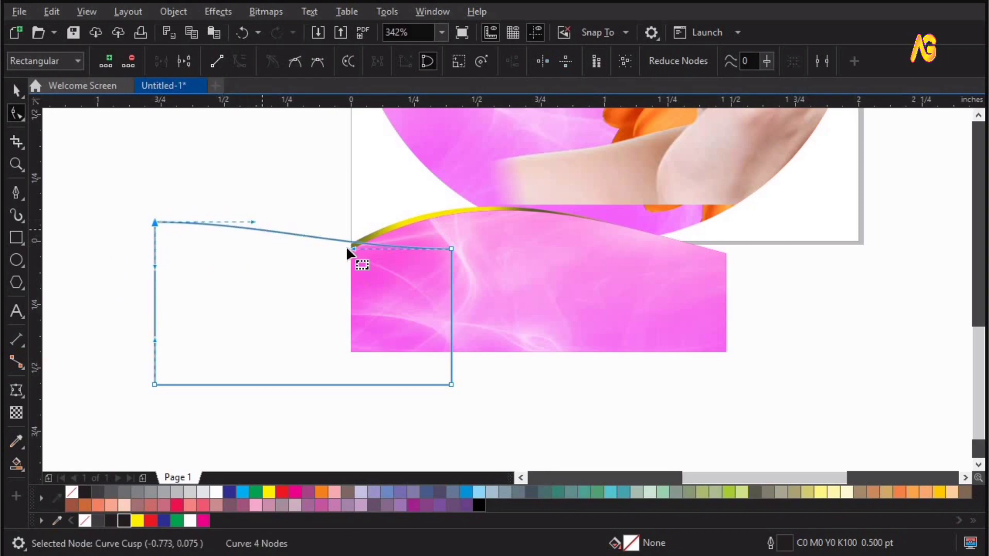
{"action": "left_click", "coordinate": [354, 247]}
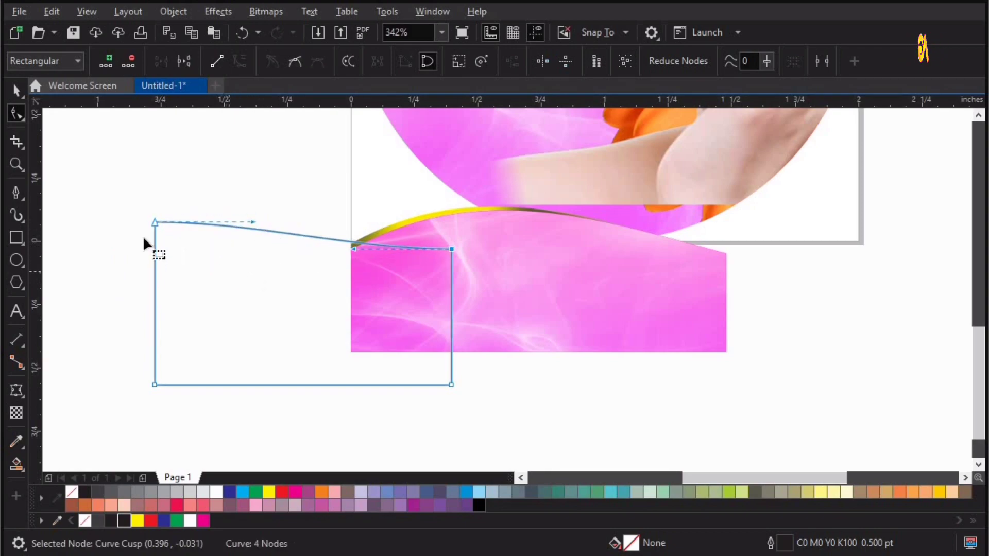
{"action": "key", "text": "ctrl+z"}
{"action": "left_click_drag", "start_coordinate": [253, 249], "coordinate": [249, 183]}
{"action": "left_click_drag", "start_coordinate": [354, 249], "coordinate": [328, 267]}
{"action": "left_click_drag", "start_coordinate": [155, 249], "coordinate": [155, 239]}
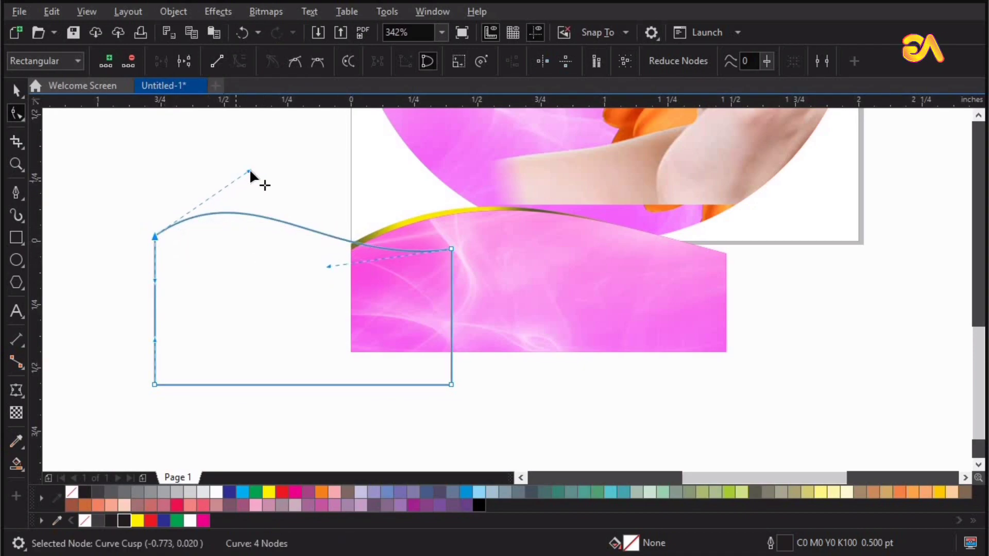
{"action": "left_click_drag", "start_coordinate": [250, 171], "coordinate": [239, 147]}
{"action": "left_click_drag", "start_coordinate": [328, 266], "coordinate": [330, 230]}
{"action": "left_click_drag", "start_coordinate": [450, 249], "coordinate": [449, 259]}
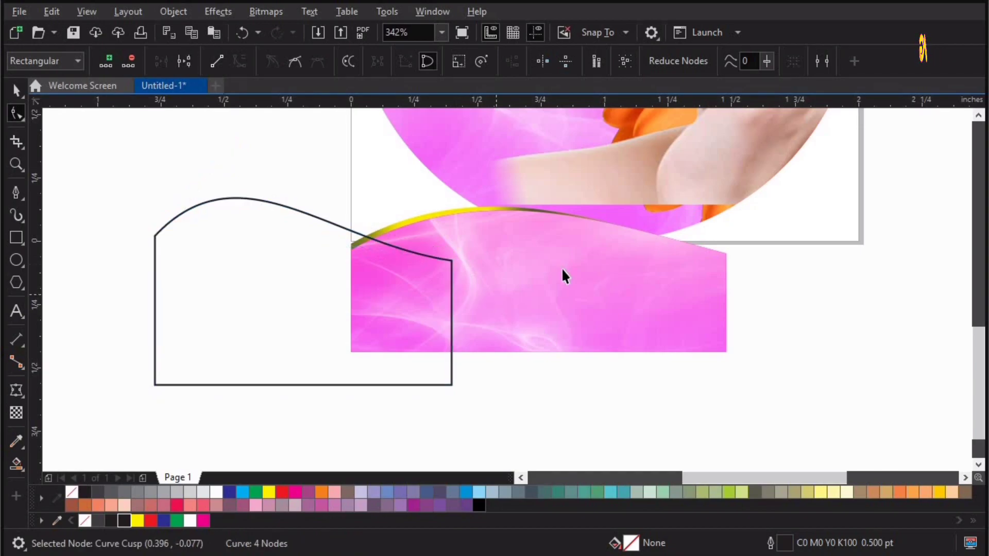
Delete the wave-topped curve beside the pink band
{"action": "key", "text": "space"}
{"action": "left_click", "coordinate": [272, 356]}
{"action": "key", "text": "Delete"}
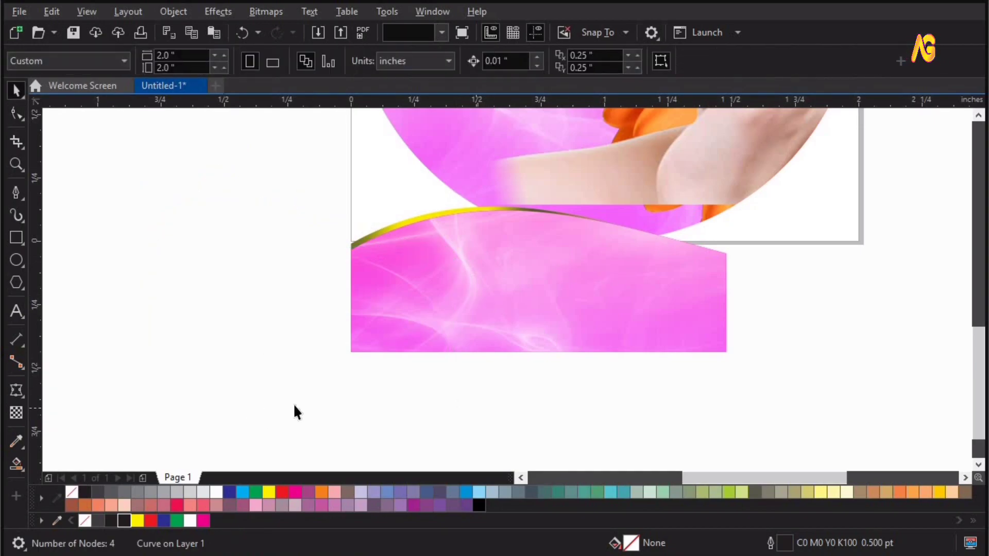
Align the pink wave band with the circle's horizontal center and bottom edge
{"action": "scroll", "coordinate": [369, 401], "scroll_direction": "down", "scroll_amount": 3}
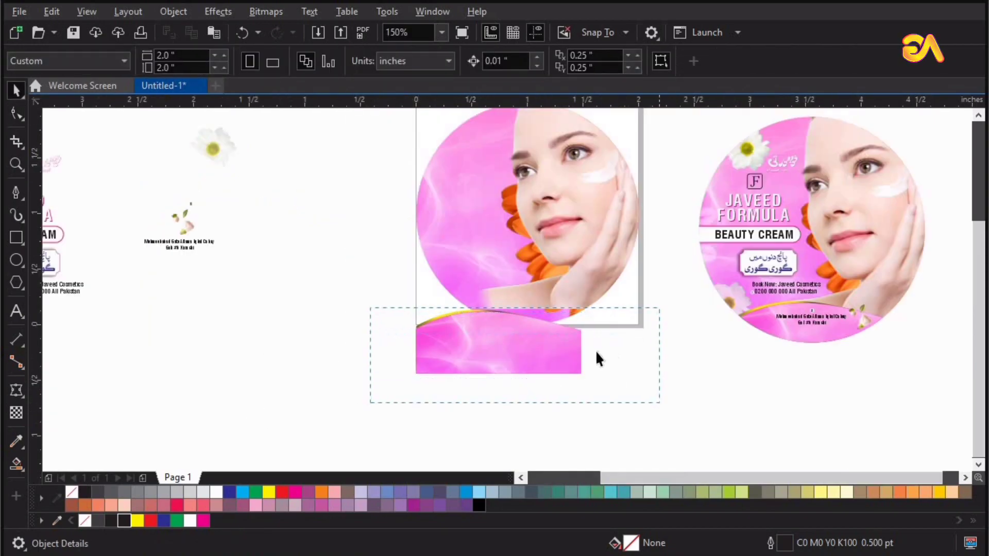
{"action": "left_click", "coordinate": [564, 301], "text": "shift"}
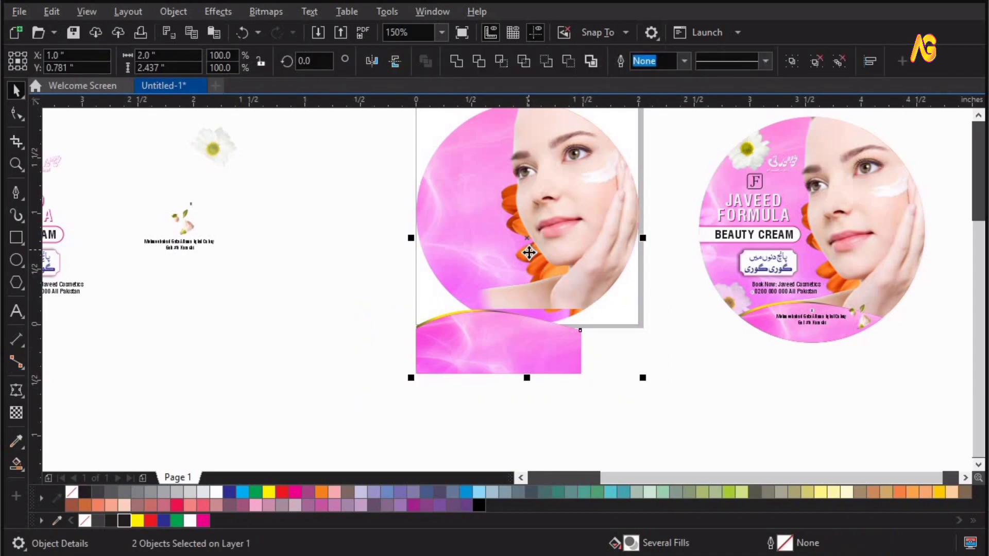
{"action": "key", "text": "e"}
{"action": "key", "text": "b"}
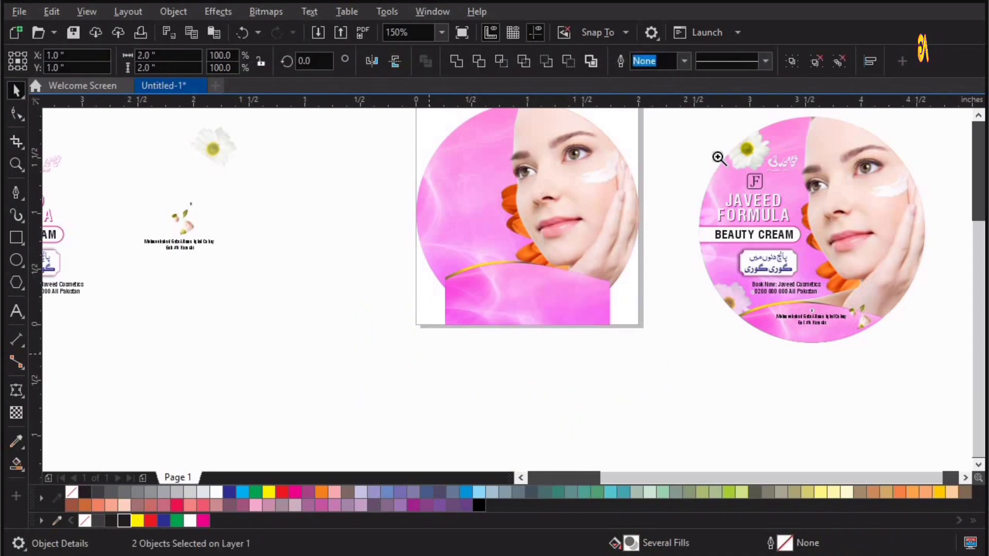
Lower the wave band to center (1.000, 0.080) inches and clip it inside the round label
{"action": "left_click_drag", "start_coordinate": [309, 371], "coordinate": [718, 157]}
{"action": "left_click", "coordinate": [660, 388]}
{"action": "left_click", "coordinate": [604, 341]}
{"action": "left_click_drag", "start_coordinate": [605, 361], "coordinate": [608, 369]}
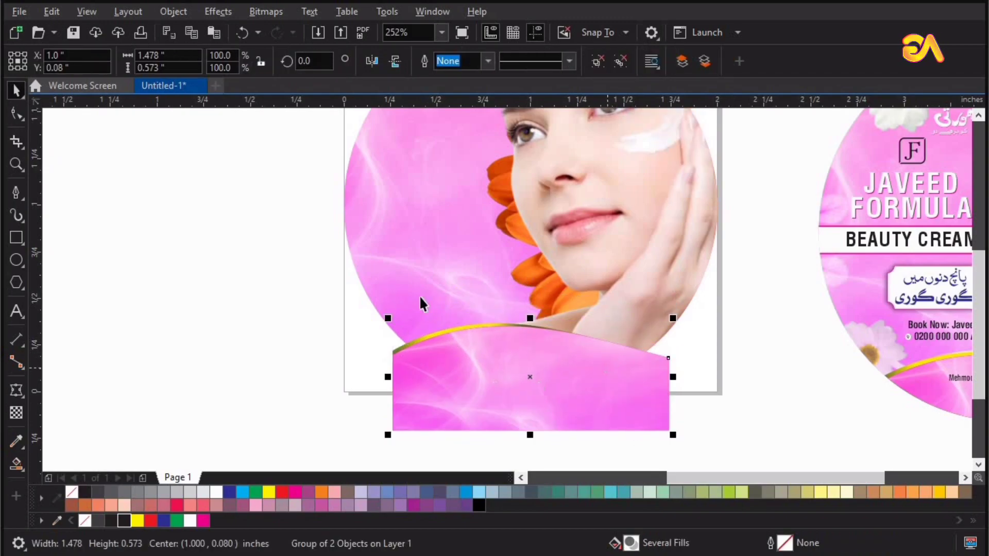
{"action": "left_click", "coordinate": [537, 412]}
{"action": "key", "text": "F4"}
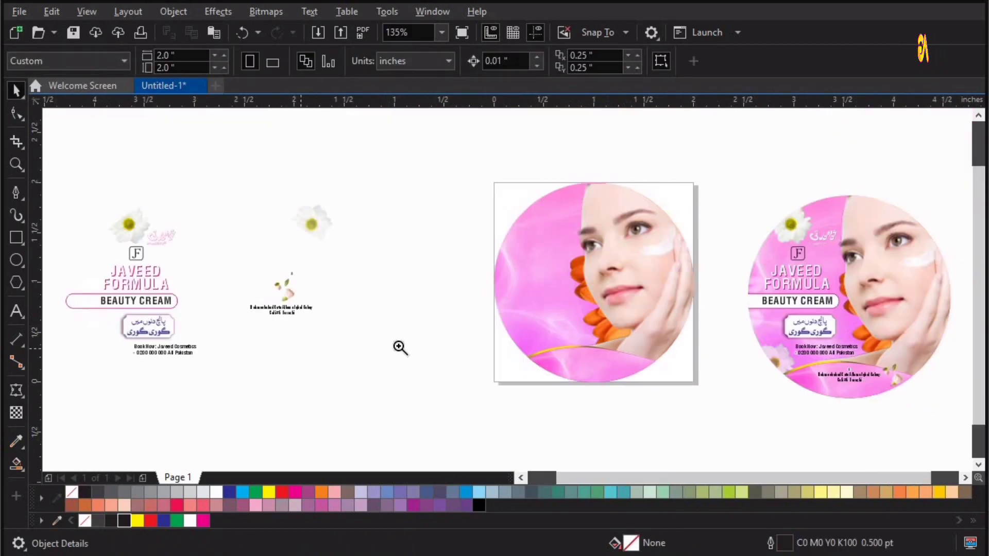
Move the two-line address text onto the pink wave band and center it horizontally on the label
{"action": "left_click_drag", "start_coordinate": [199, 239], "coordinate": [397, 353]}
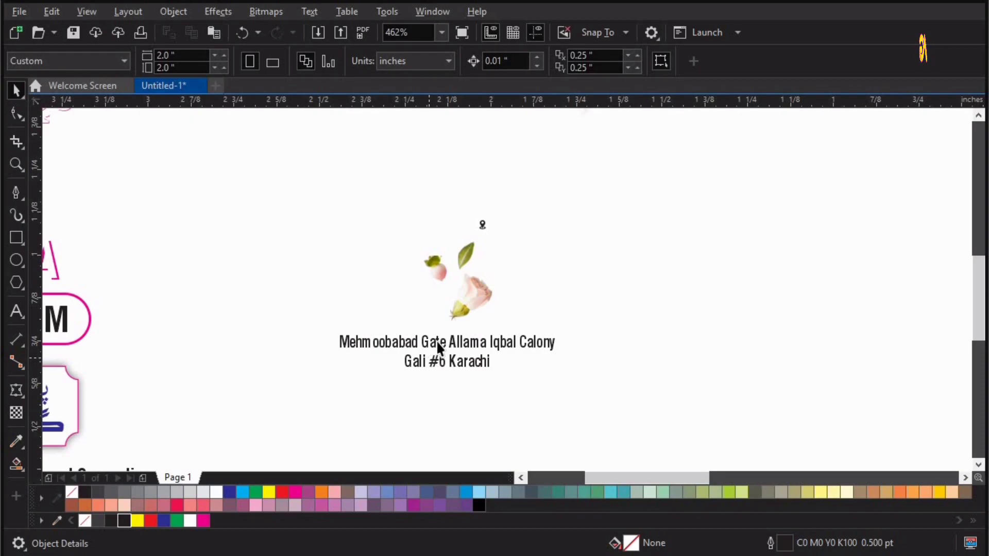
{"action": "left_click", "coordinate": [437, 340]}
{"action": "key", "text": "F4"}
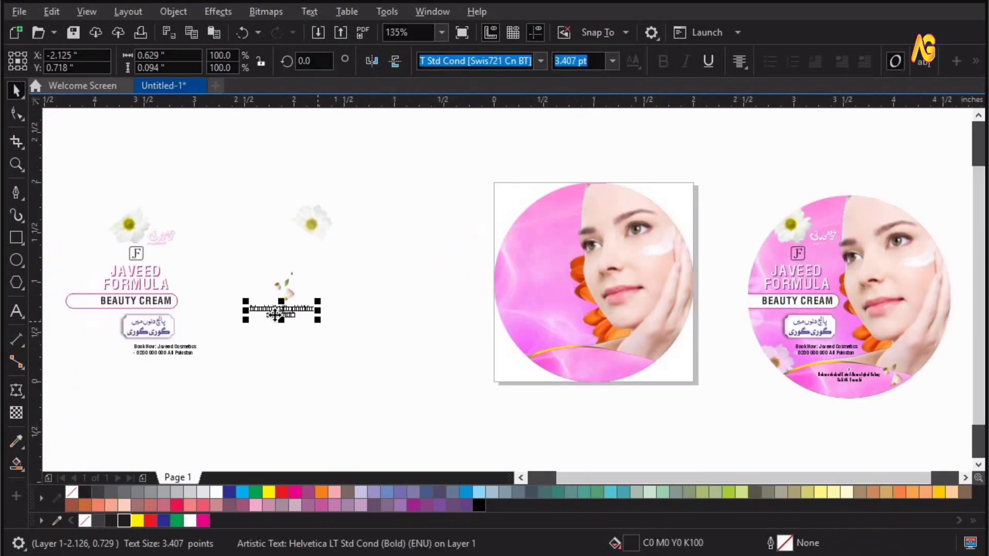
{"action": "left_click_drag", "start_coordinate": [580, 384], "coordinate": [581, 371]}
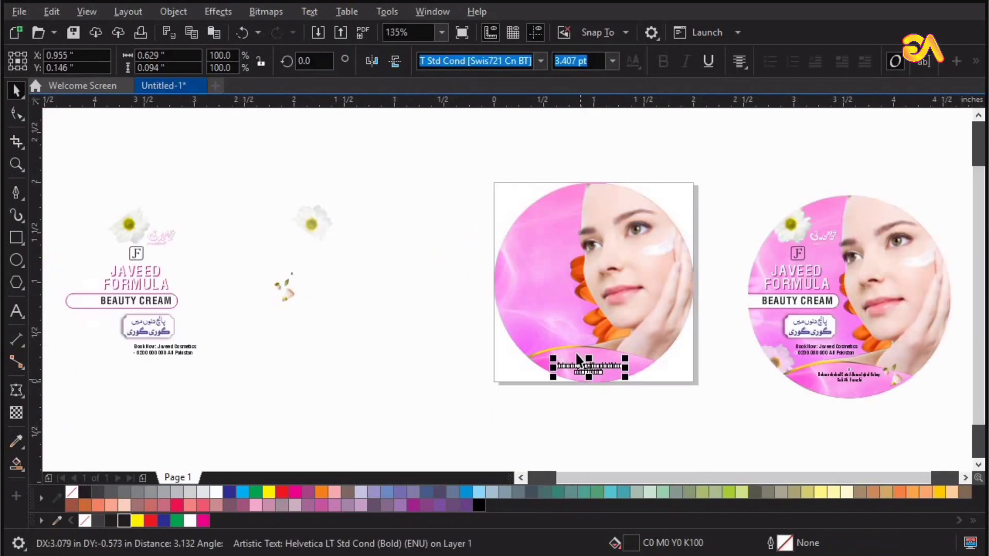
{"action": "left_click", "coordinate": [577, 366], "text": "shift"}
{"action": "key", "text": "c"}
{"action": "left_click", "coordinate": [643, 427]}
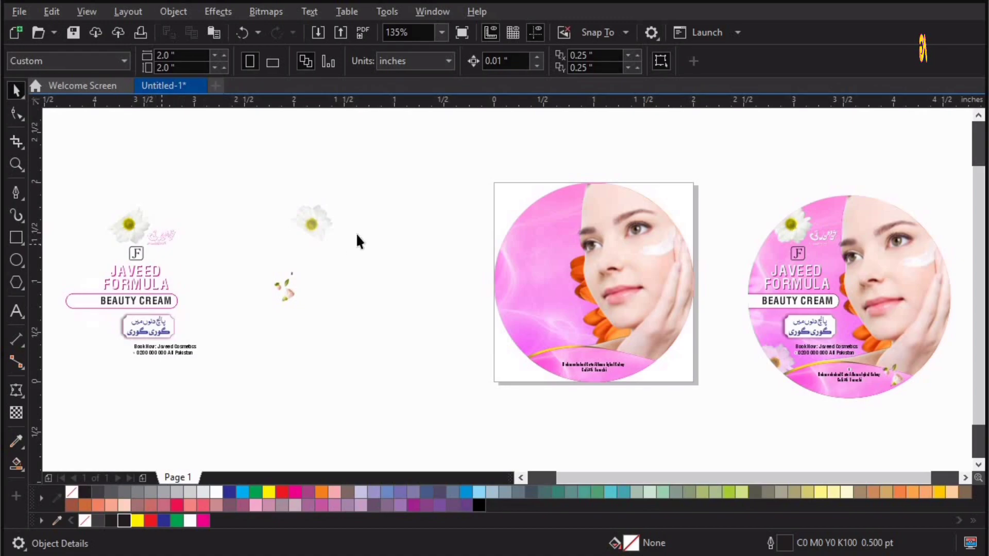
Place the upper daisy on the circle's upper-left edge at about (0.452, 1.674) inches and clip it inside the label
{"action": "left_click_drag", "start_coordinate": [316, 217], "coordinate": [513, 233]}
{"action": "scroll", "coordinate": [555, 200], "scroll_direction": "up", "scroll_amount": 4}
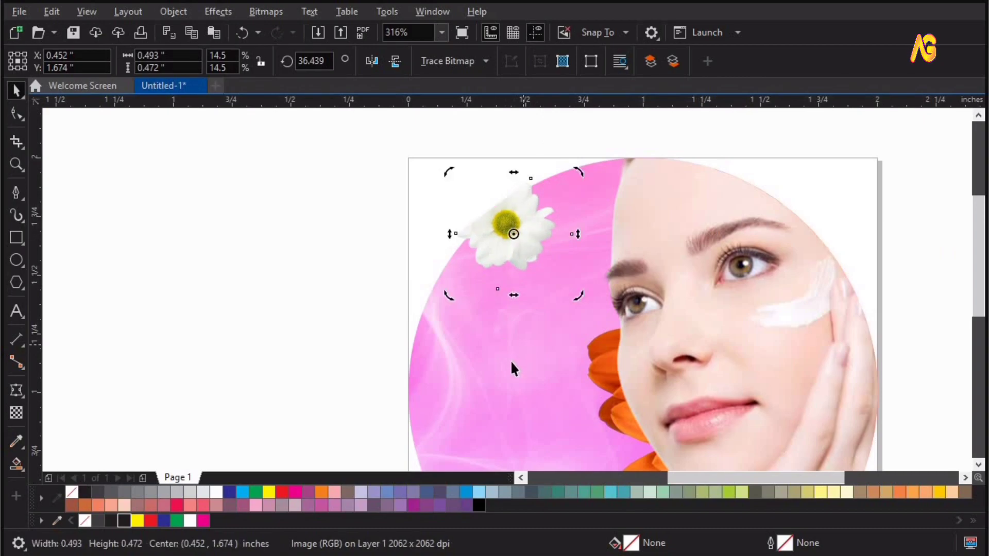
{"action": "left_click", "coordinate": [263, 246]}
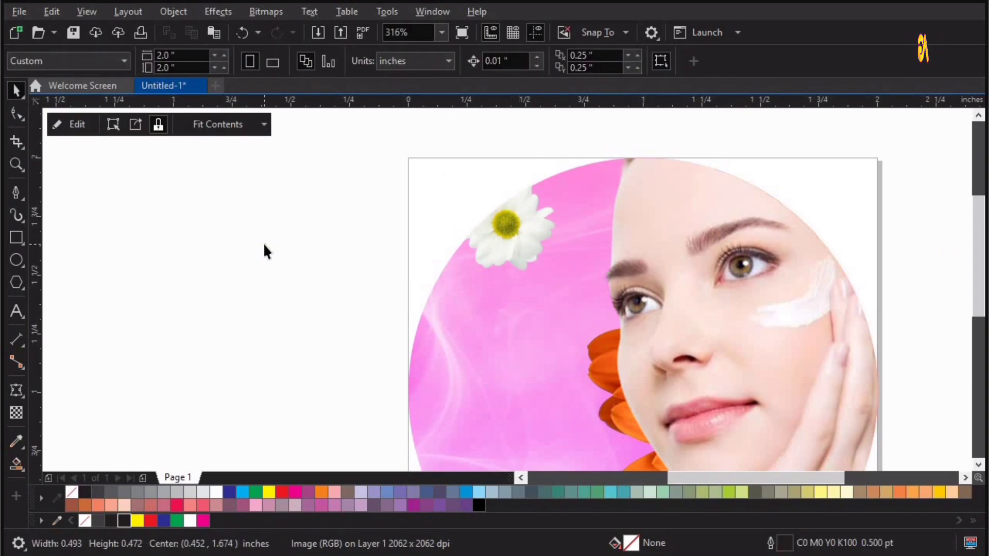
{"action": "left_click", "coordinate": [264, 244], "text": "ctrl"}
{"action": "left_click", "coordinate": [251, 248]}
{"action": "key", "text": "F4"}
Draw a rounded bar about 0.95 x 0.13 inches across the label's left edge, with white fill and magenta outline
{"action": "left_click", "coordinate": [90, 301]}
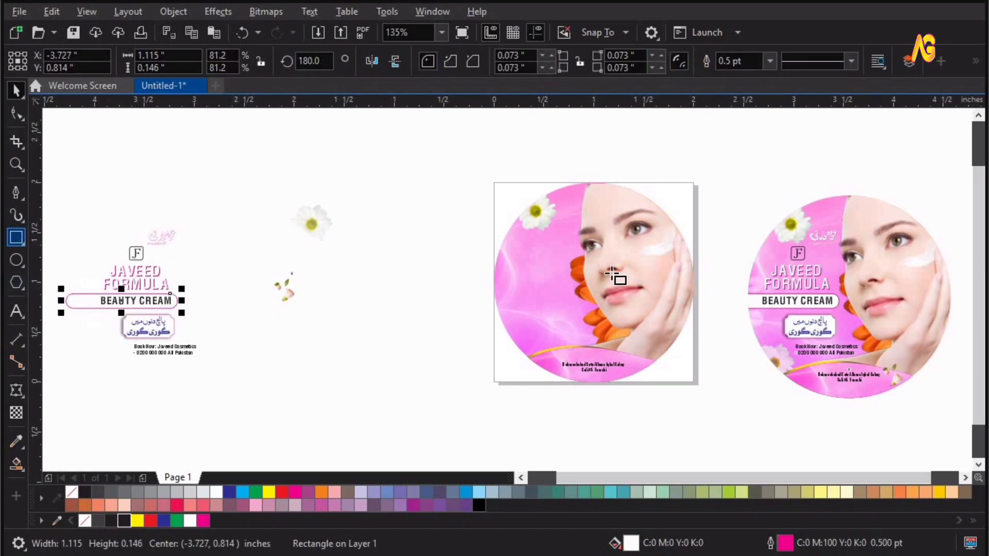
{"action": "left_click_drag", "start_coordinate": [468, 278], "coordinate": [566, 291]}
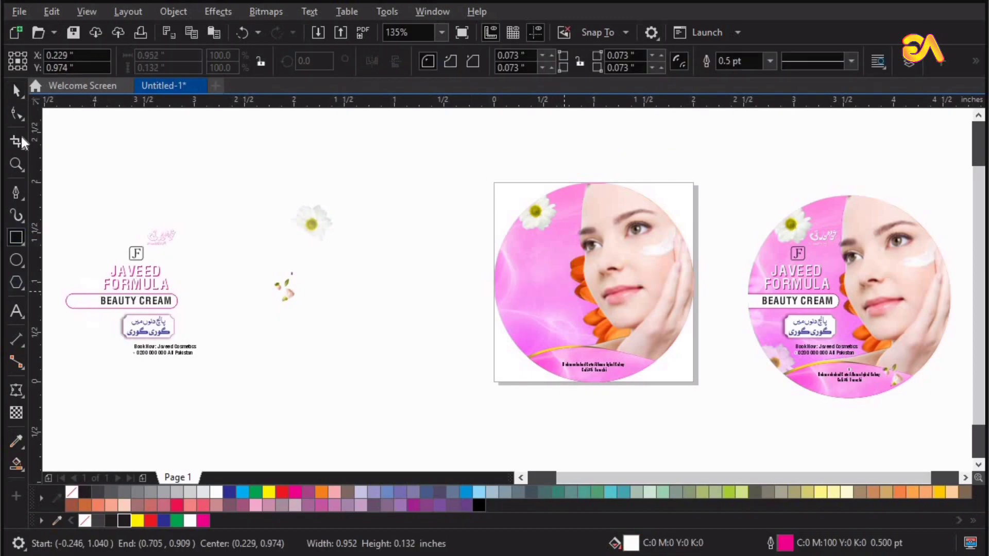
{"action": "left_click_drag", "start_coordinate": [564, 279], "coordinate": [509, 291]}
{"action": "key", "text": "space"}
{"action": "left_click", "coordinate": [212, 491]}
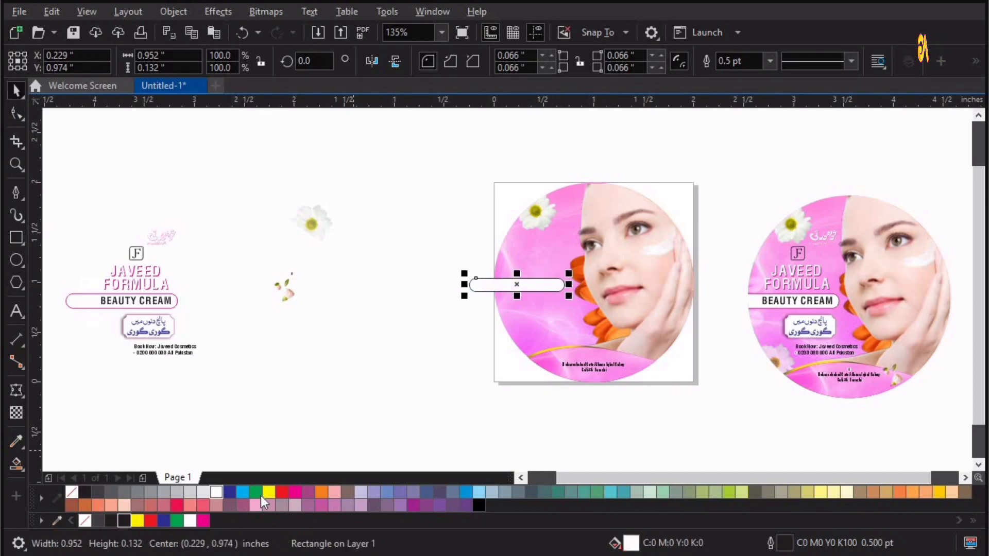
{"action": "right_click", "coordinate": [296, 492]}
Delete the newly drawn rounded bar from the label's left edge
{"action": "key", "text": "z"}
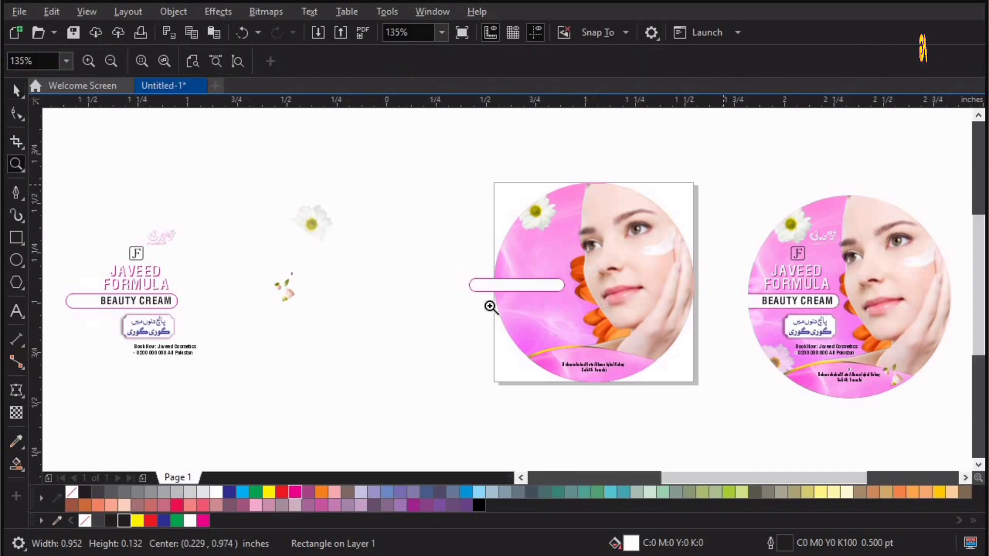
{"action": "left_click", "coordinate": [437, 307]}
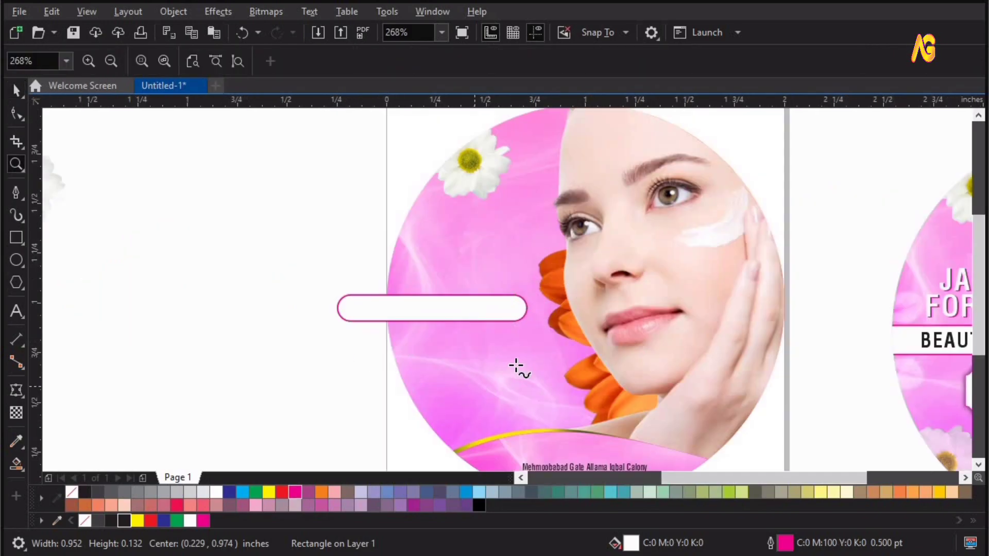
{"action": "key", "text": "F5"}
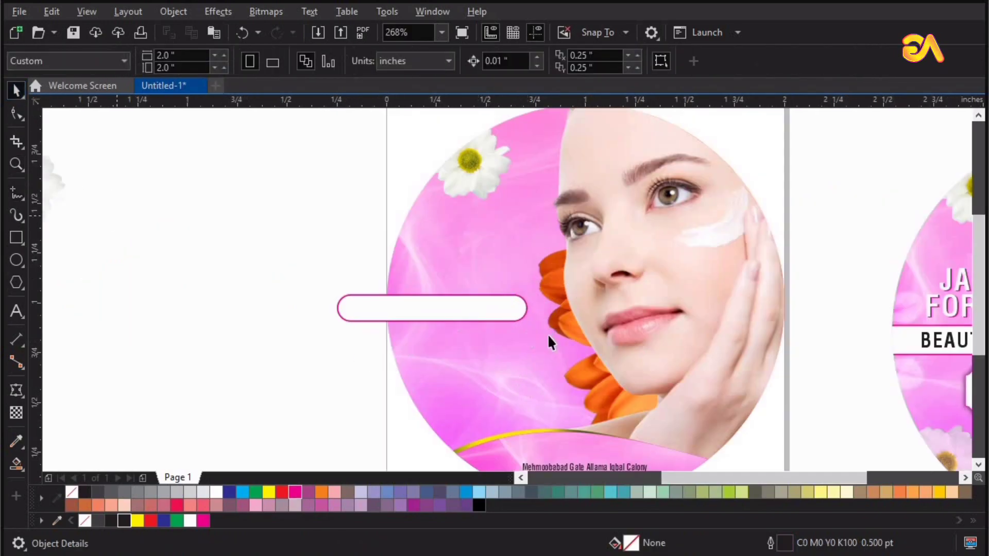
{"action": "key", "text": "F3"}
{"action": "left_click", "coordinate": [479, 285]}
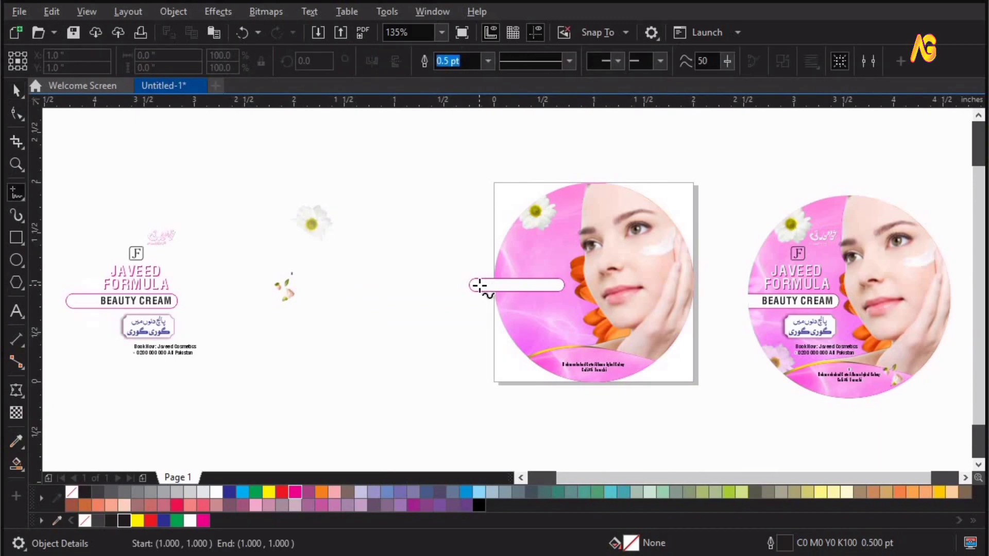
{"action": "key", "text": "space"}
{"action": "left_click", "coordinate": [480, 284]}
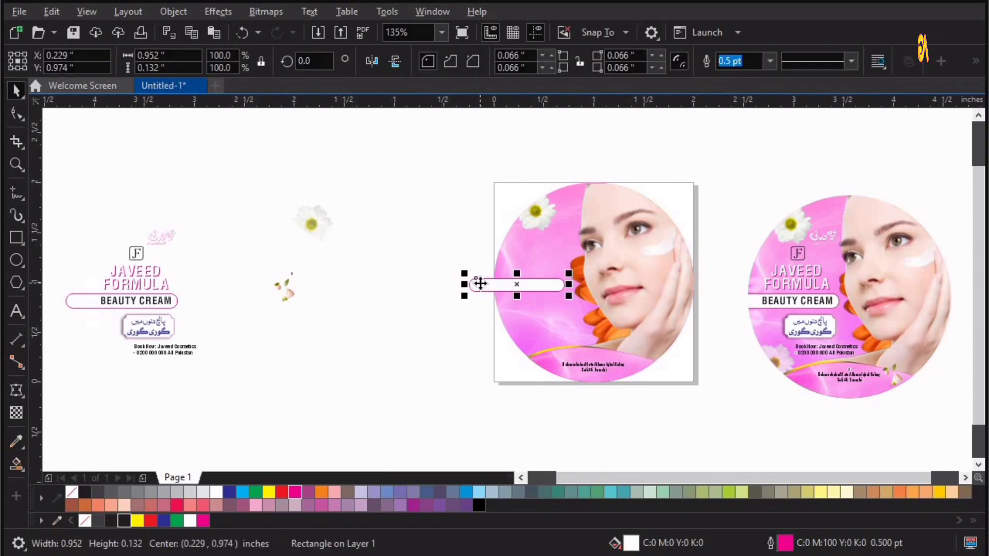
{"action": "key", "text": "Delete"}
Move the small Urdu calligraphy onto the label, just below and to the right of the daisy
{"action": "left_click", "coordinate": [129, 299]}
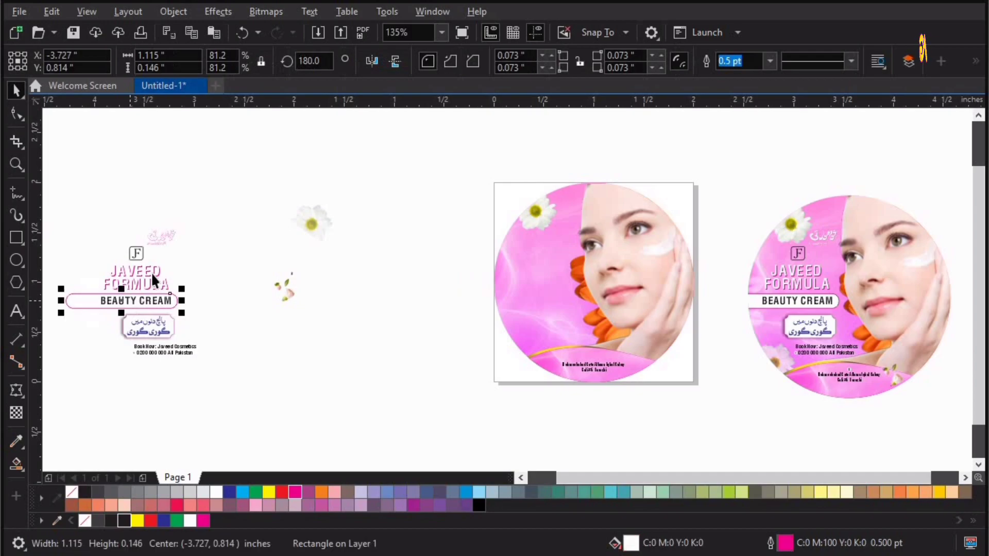
{"action": "left_click", "coordinate": [150, 270]}
{"action": "left_click_drag", "start_coordinate": [168, 238], "coordinate": [564, 237]}
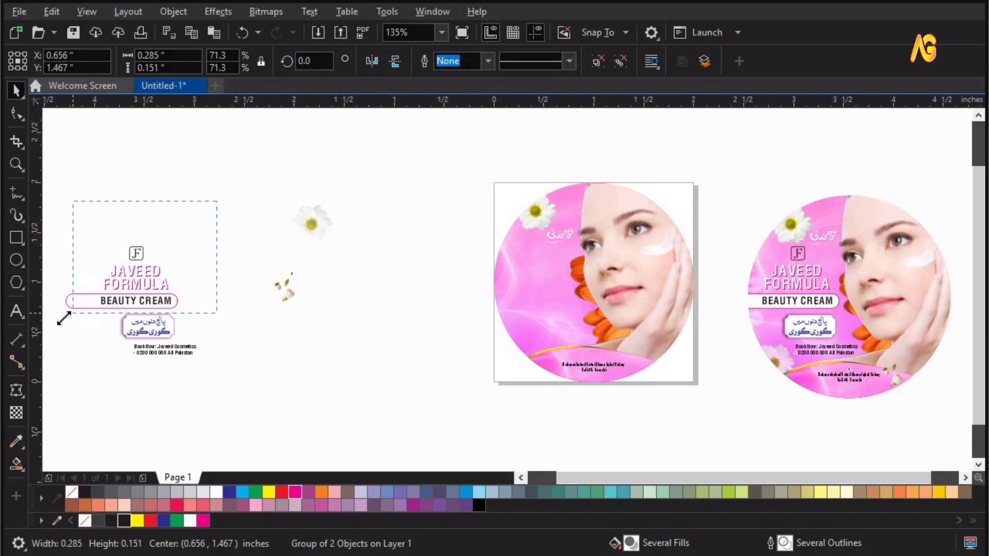
Place the JF logo, JAVEED FORMULA title and BEAUTY CREAM text with its rounded bar on the label's left half
{"action": "left_click_drag", "start_coordinate": [63, 317], "coordinate": [59, 317]}
{"action": "left_click_drag", "start_coordinate": [129, 294], "coordinate": [523, 298]}
{"action": "key", "text": "Up"}
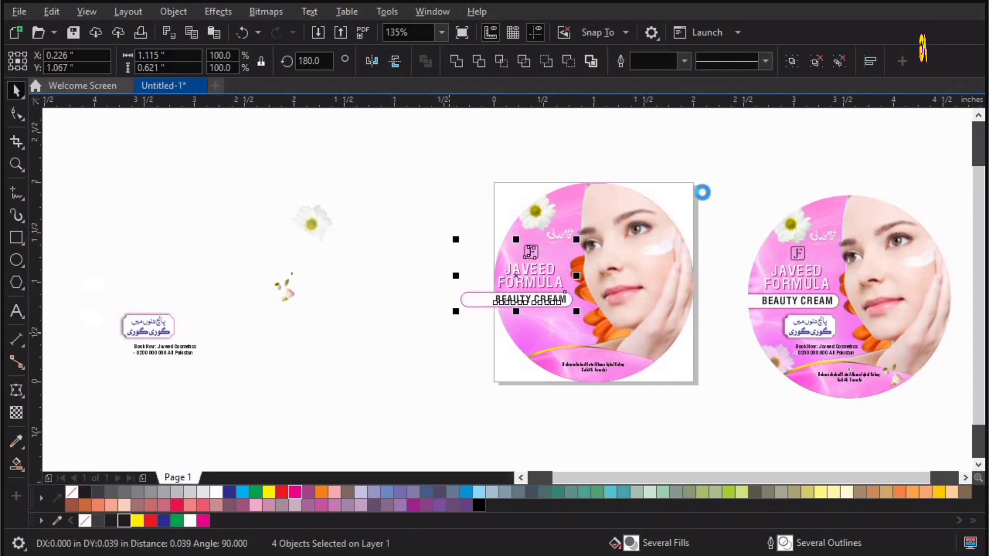
{"action": "key", "text": "F2"}
{"action": "left_click_drag", "start_coordinate": [703, 192], "coordinate": [435, 333]}
{"action": "mouse_move", "coordinate": [394, 385]}
{"action": "left_mouse_down"}
{"action": "mouse_move", "coordinate": [408, 385]}
{"action": "mouse_move", "coordinate": [396, 379]}
{"action": "left_mouse_up"}
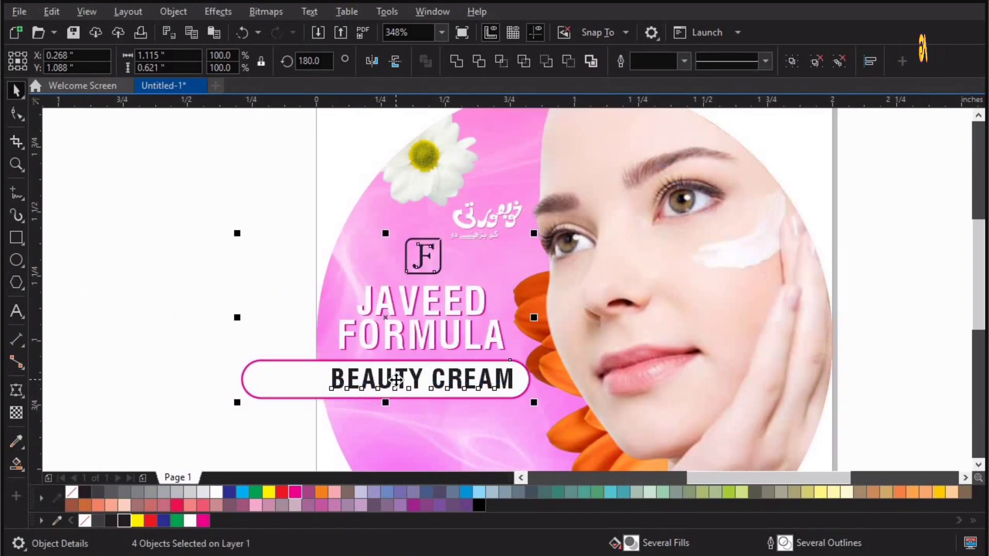
Clip the rounded bar behind BEAUTY CREAM inside the circle
{"action": "left_click", "coordinate": [409, 443]}
{"action": "left_click", "coordinate": [264, 347]}
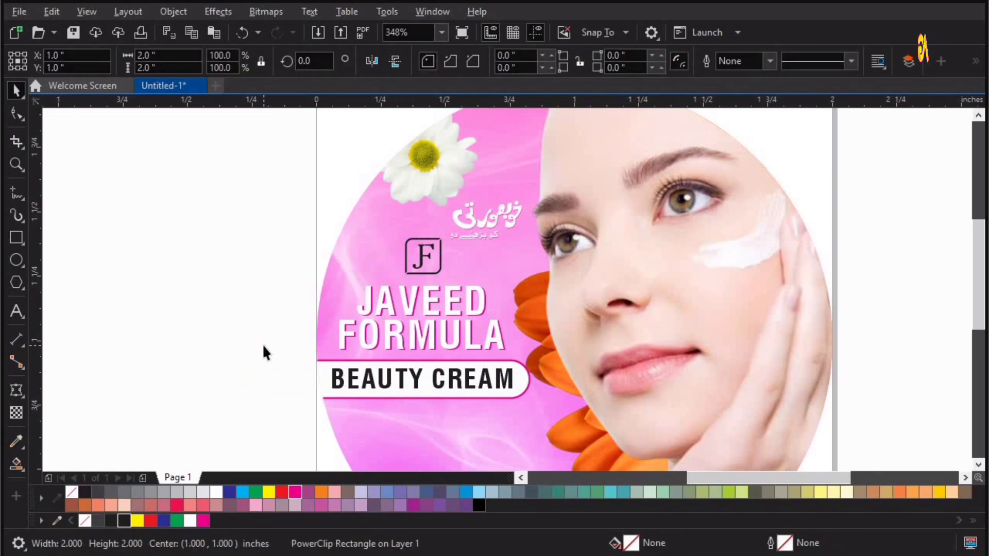
{"action": "key", "text": "F4"}
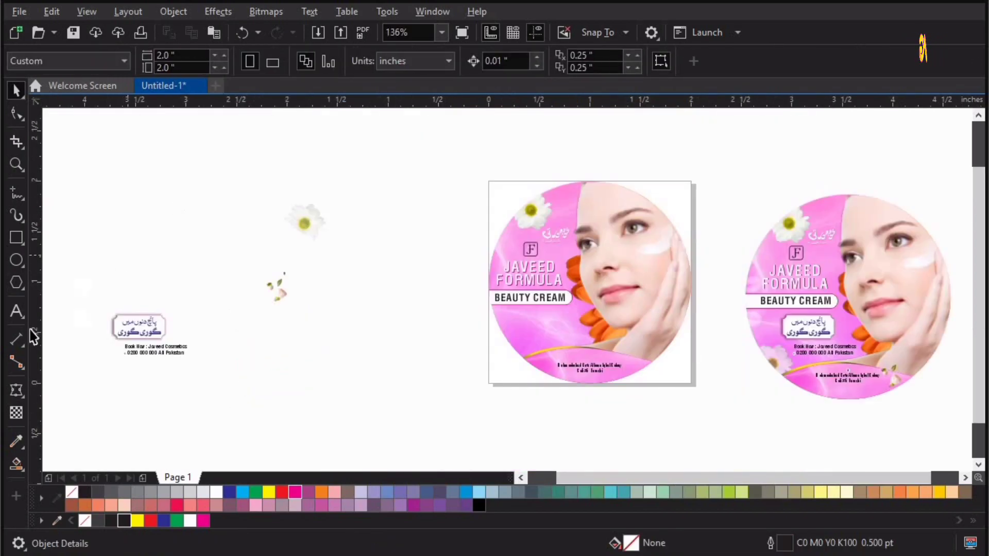
Move the Urdu slogan plaque and the Book Now contact lines onto the label below the BEAUTY CREAM bar
{"action": "scroll", "coordinate": [175, 330], "scroll_direction": "left", "scroll_amount": 2}
{"action": "left_click", "coordinate": [214, 330]}
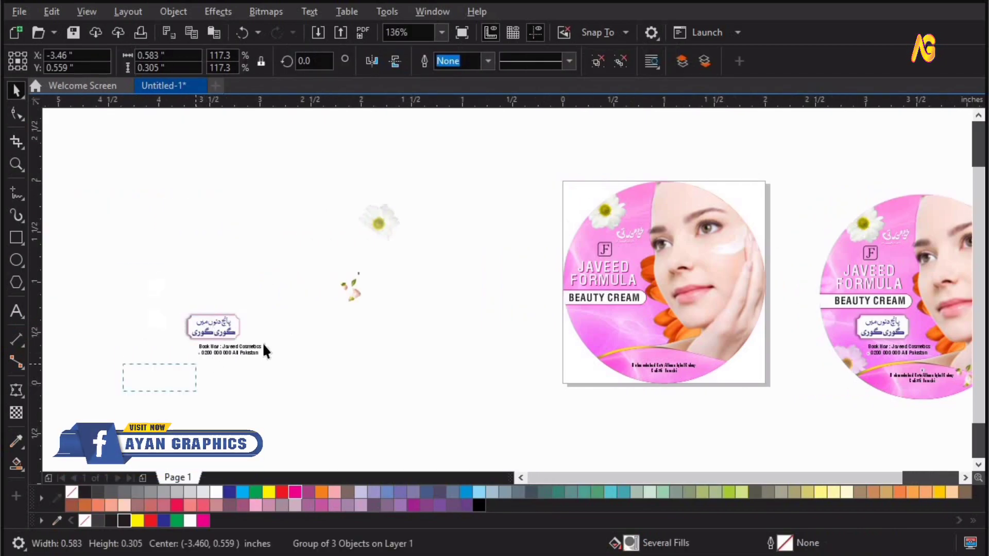
{"action": "left_click_drag", "start_coordinate": [227, 352], "coordinate": [626, 346]}
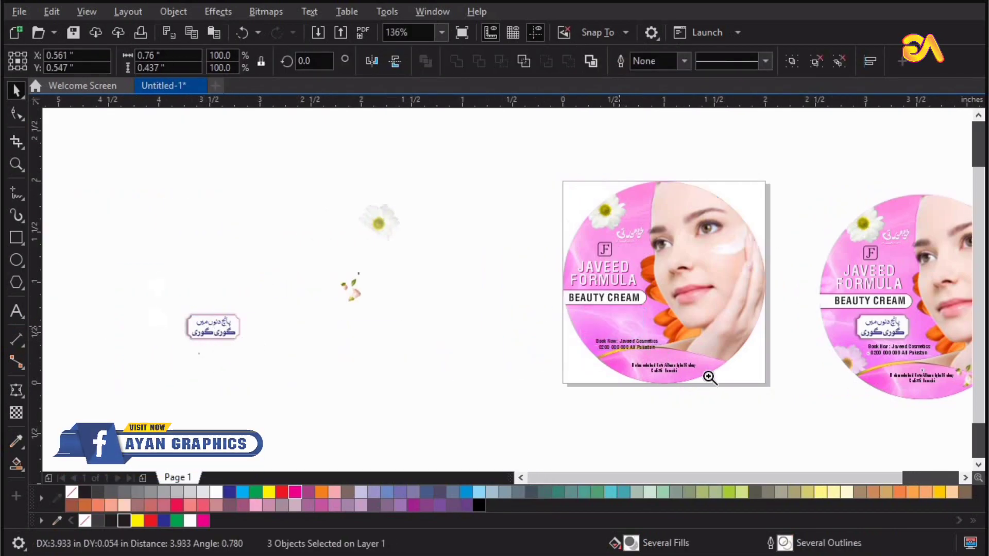
{"action": "key", "text": "z"}
{"action": "left_click_drag", "start_coordinate": [516, 281], "coordinate": [708, 376]}
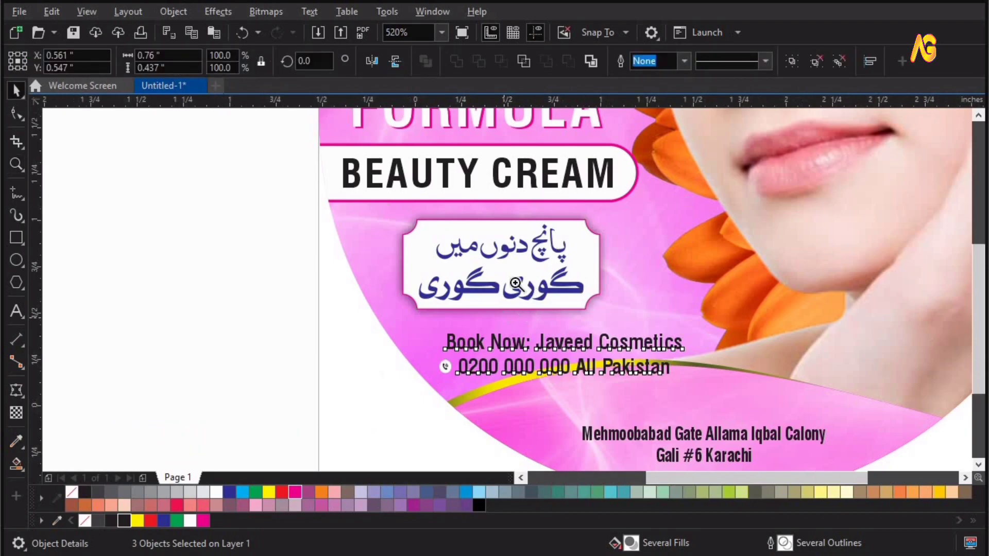
{"action": "key", "text": "F3"}
{"action": "key", "text": "F2"}
{"action": "left_click_drag", "start_coordinate": [332, 203], "coordinate": [812, 422]}
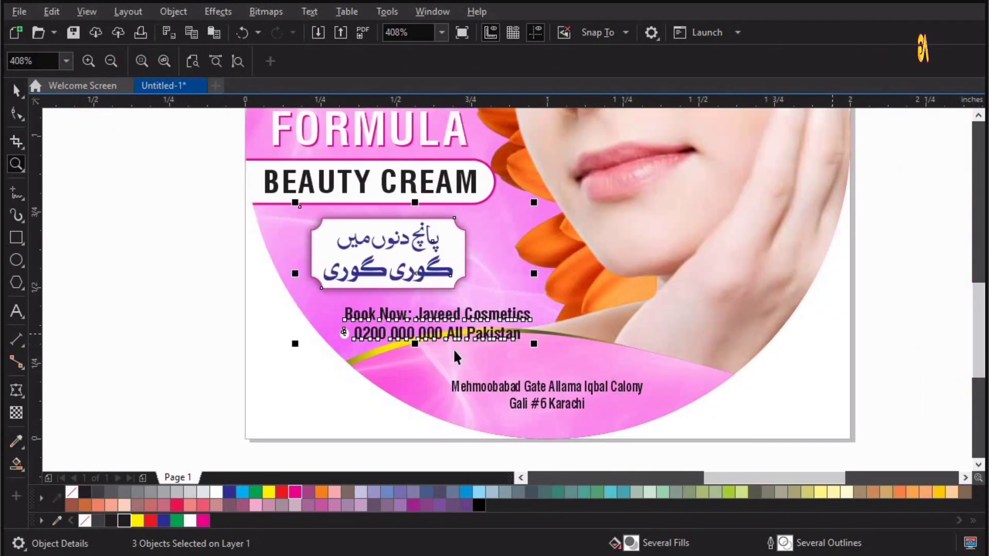
Centre the Urdu slogan plaque beneath the BEAUTY CREAM bar and adjust the Book Now contact lines under it
{"action": "key", "text": "Escape"}
{"action": "left_click_drag", "start_coordinate": [410, 257], "coordinate": [504, 209]}
{"action": "left_click_drag", "start_coordinate": [447, 243], "coordinate": [438, 242]}
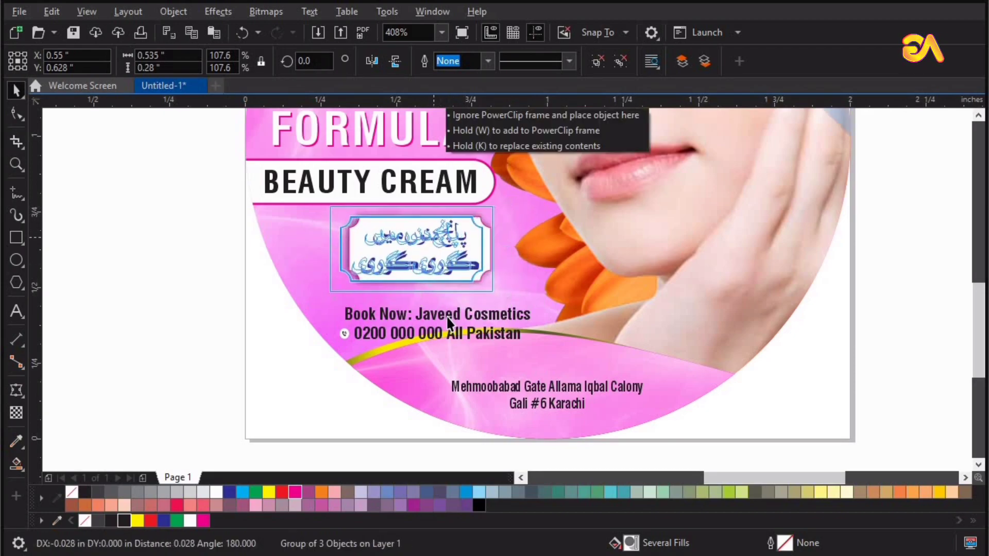
{"action": "left_click", "coordinate": [448, 319], "text": "ctrl"}
{"action": "left_click_drag", "start_coordinate": [448, 319], "coordinate": [449, 304]}
Group the Book Now contact lines with their phone icon and centre the group horizontally on the slogan plaque
{"action": "left_click_drag", "start_coordinate": [242, 393], "coordinate": [610, 249]}
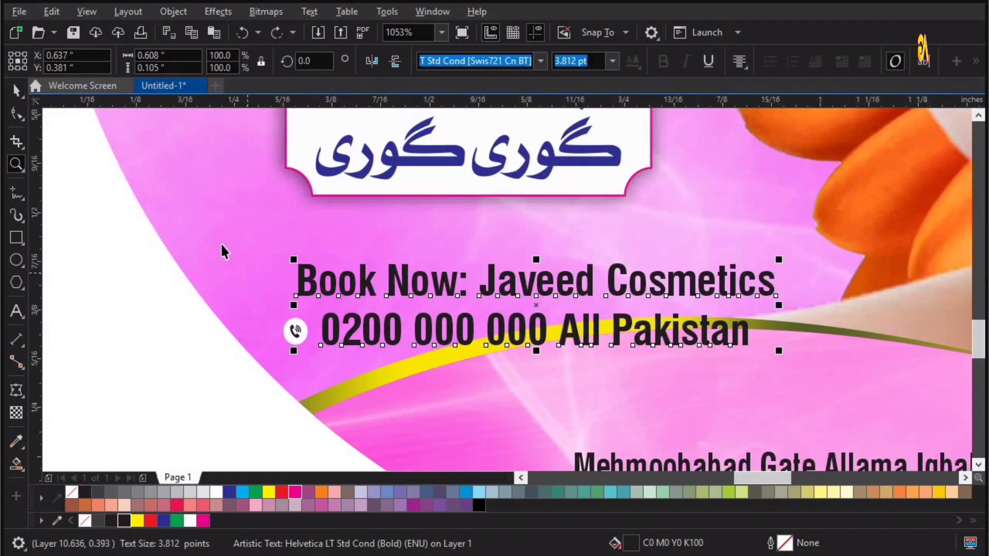
{"action": "left_click_drag", "start_coordinate": [225, 238], "coordinate": [811, 381]}
{"action": "key", "text": "ctrl+g"}
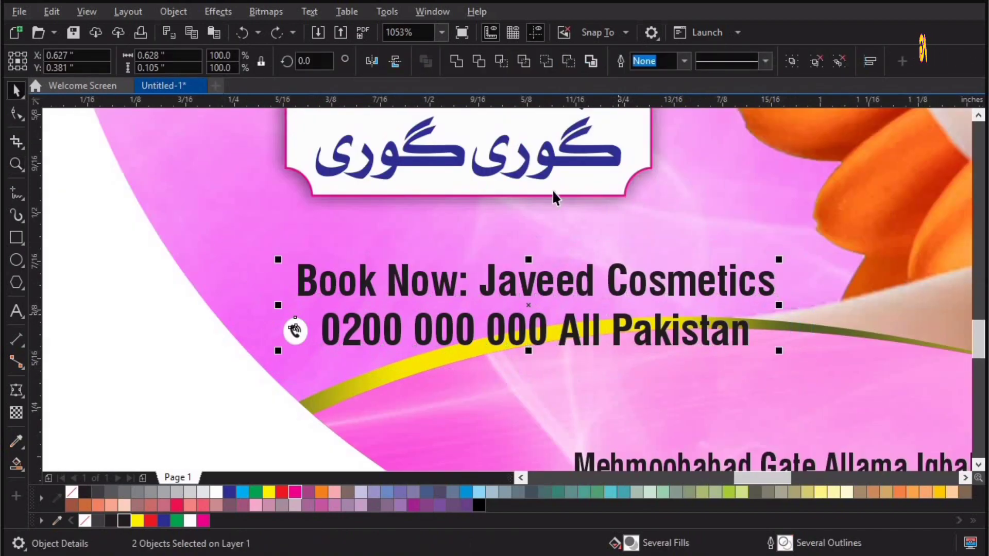
{"action": "left_click", "coordinate": [552, 190], "text": "shift"}
{"action": "key", "text": "c"}
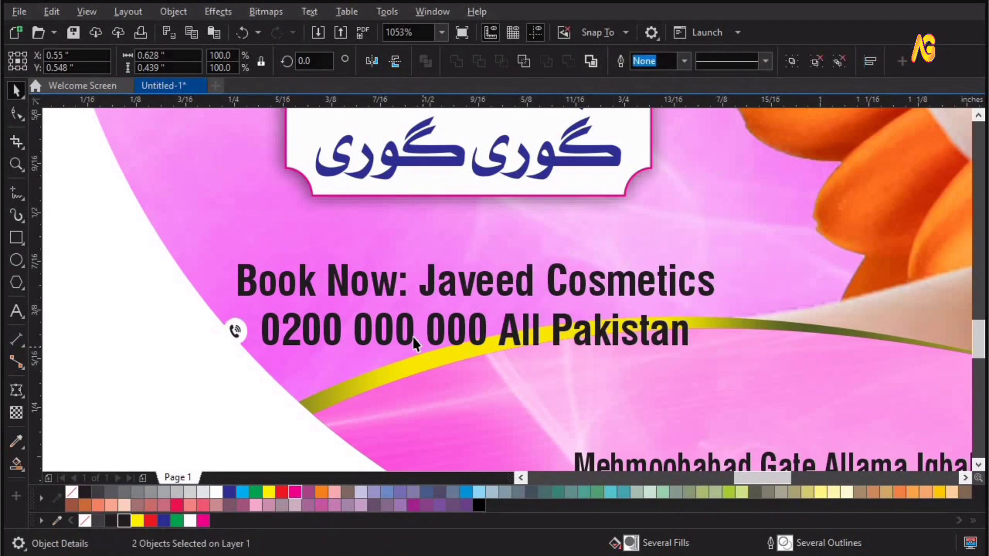
Move the contact group straight up to sit close beneath the slogan plaque and clear of the yellow curve
{"action": "key", "text": "Escape"}
{"action": "left_click_drag", "start_coordinate": [414, 336], "coordinate": [423, 212]}
{"action": "left_click", "coordinate": [424, 293]}
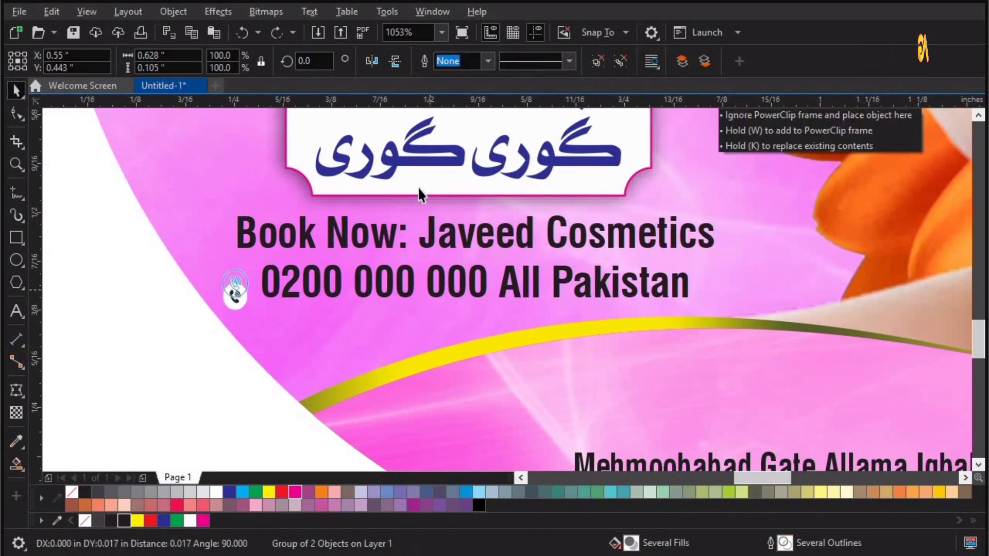
{"action": "left_click", "coordinate": [411, 166], "text": "shift"}
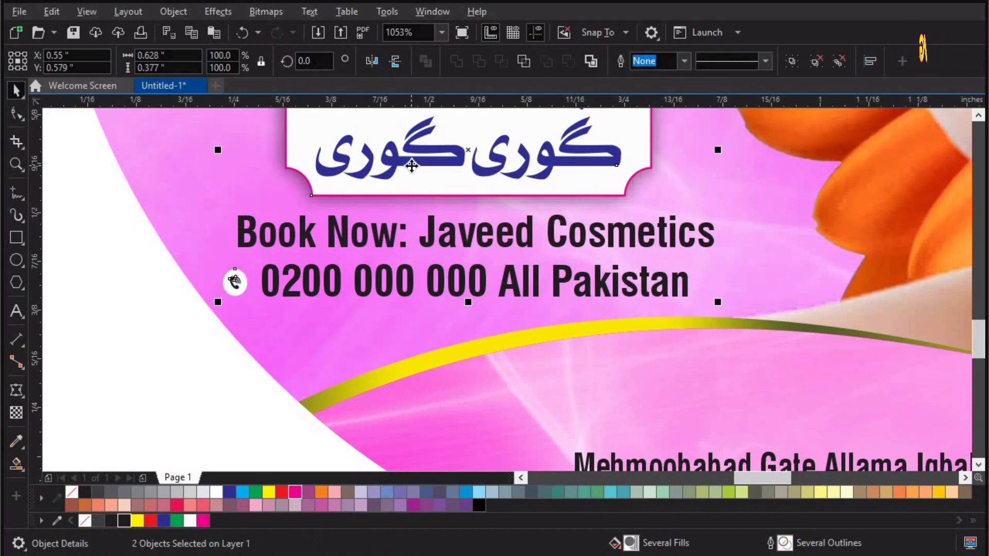
Place the rosebuds with the leaf on the label's lower right edge, beside the address text
{"action": "key", "text": "F4"}
{"action": "left_click_drag", "start_coordinate": [275, 289], "coordinate": [632, 360]}
{"action": "key", "text": "z"}
{"action": "left_click_drag", "start_coordinate": [532, 308], "coordinate": [684, 394]}
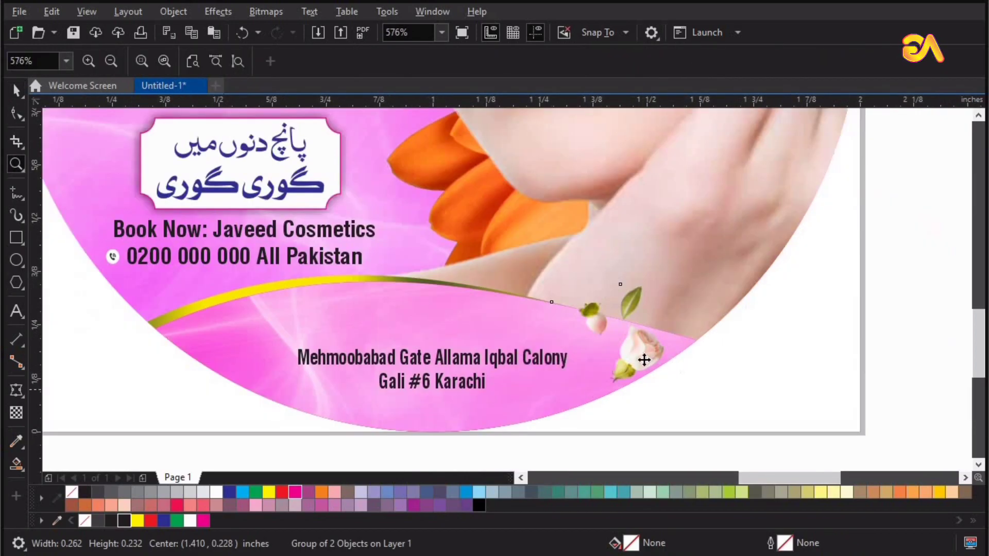
{"action": "left_click_drag", "start_coordinate": [645, 360], "coordinate": [638, 360]}
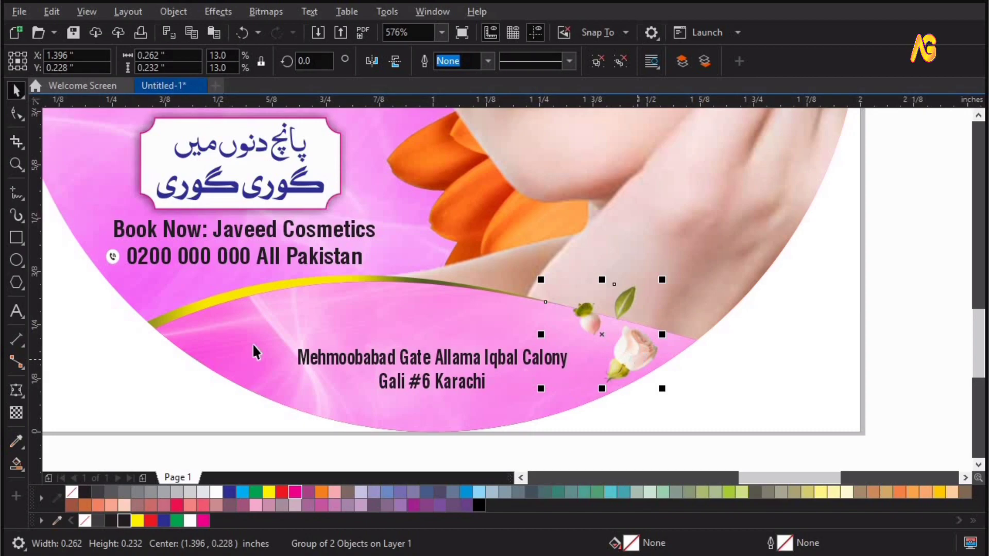
Place the faded daisy on the label's lower left edge, over the start of the yellow curve and behind the contact lines
{"action": "key", "text": "F4"}
{"action": "left_click_drag", "start_coordinate": [296, 224], "coordinate": [520, 350]}
{"action": "key", "text": "F2"}
{"action": "left_click_drag", "start_coordinate": [406, 273], "coordinate": [647, 400]}
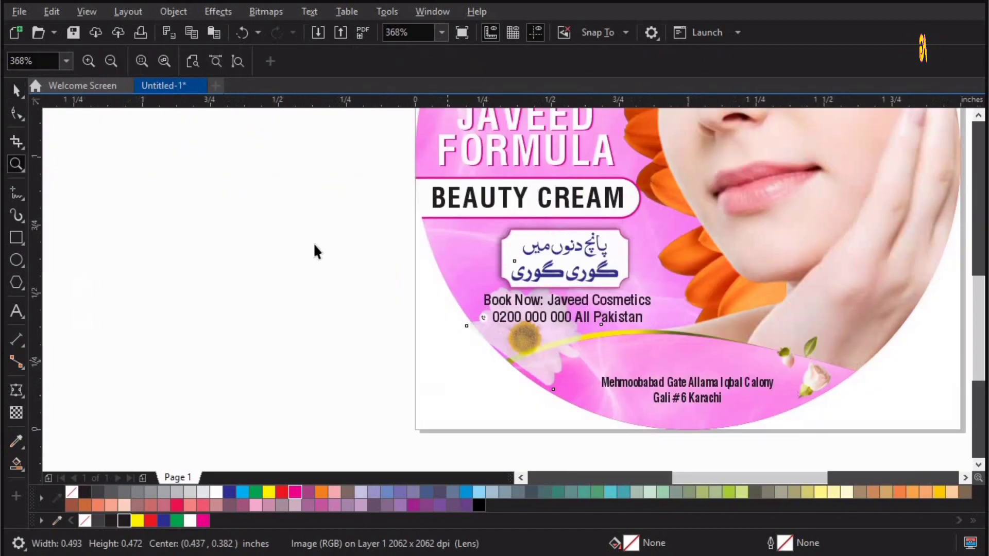
{"action": "key", "text": "F2"}
{"action": "left_click_drag", "start_coordinate": [525, 318], "coordinate": [519, 318]}
{"action": "left_click_drag", "start_coordinate": [623, 384], "coordinate": [623, 393]}
{"action": "left_click_drag", "start_coordinate": [535, 330], "coordinate": [534, 331]}
Clip the faded daisy inside the label circle and finish editing the clipped contents
{"action": "left_click", "coordinate": [551, 341]}
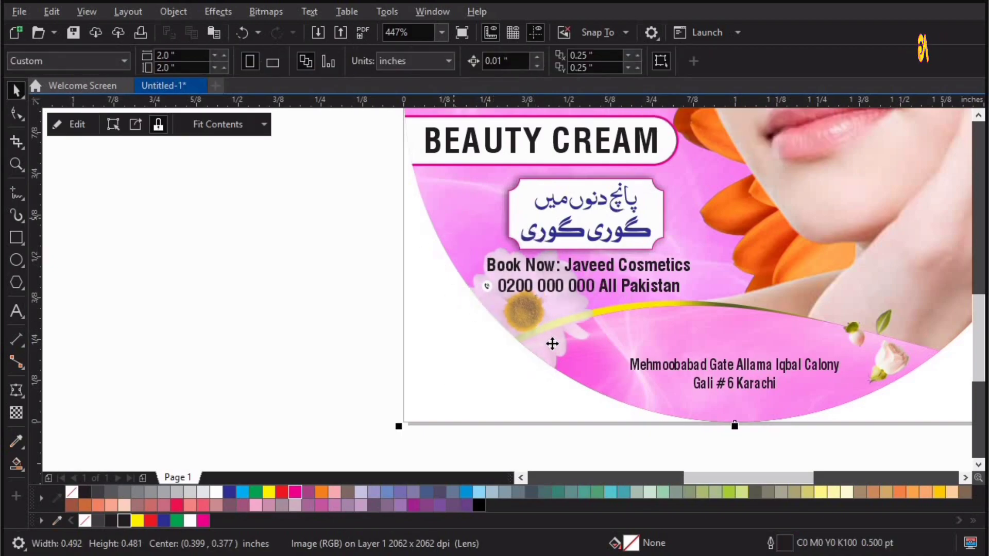
{"action": "left_click", "coordinate": [550, 342], "text": "ctrl"}
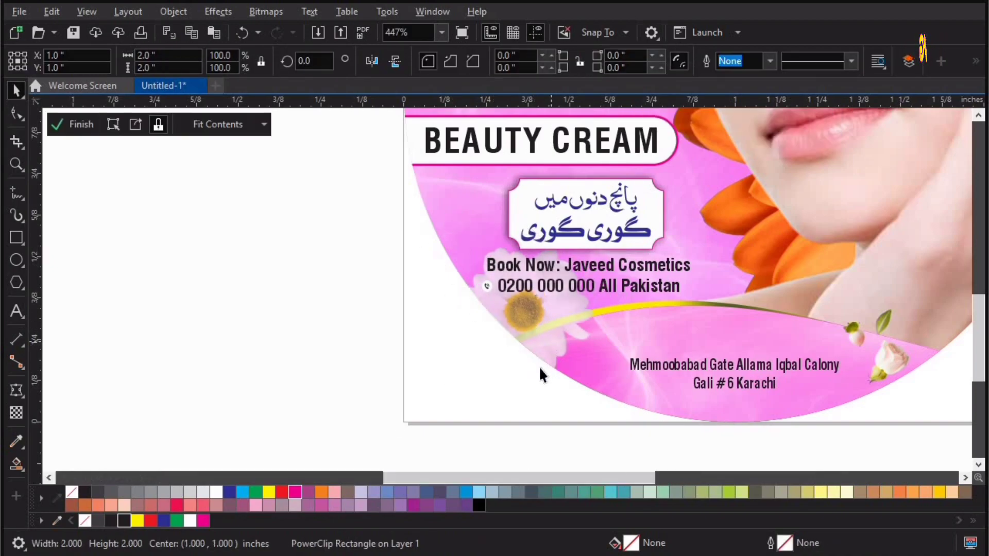
{"action": "left_click", "coordinate": [527, 393]}
{"action": "scroll", "coordinate": [530, 393], "scroll_direction": "down", "scroll_amount": 2}
{"action": "left_click", "coordinate": [391, 437], "text": "ctrl"}
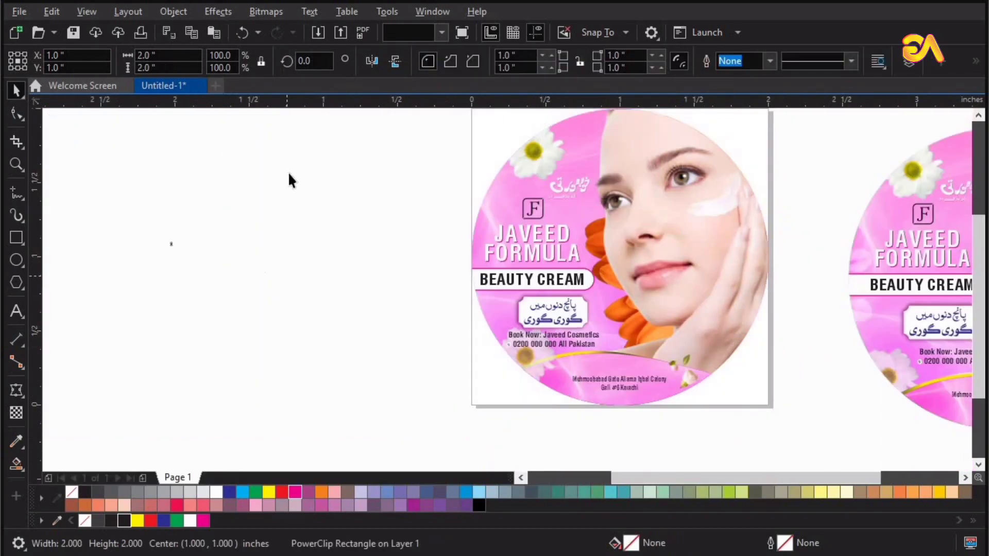
Move the location pin icon onto the label above the address lines and centre it horizontally on the text
{"action": "left_click", "coordinate": [128, 305]}
{"action": "left_click", "coordinate": [175, 302]}
{"action": "left_click_drag", "start_coordinate": [174, 302], "coordinate": [306, 352]}
{"action": "left_click", "coordinate": [416, 322]}
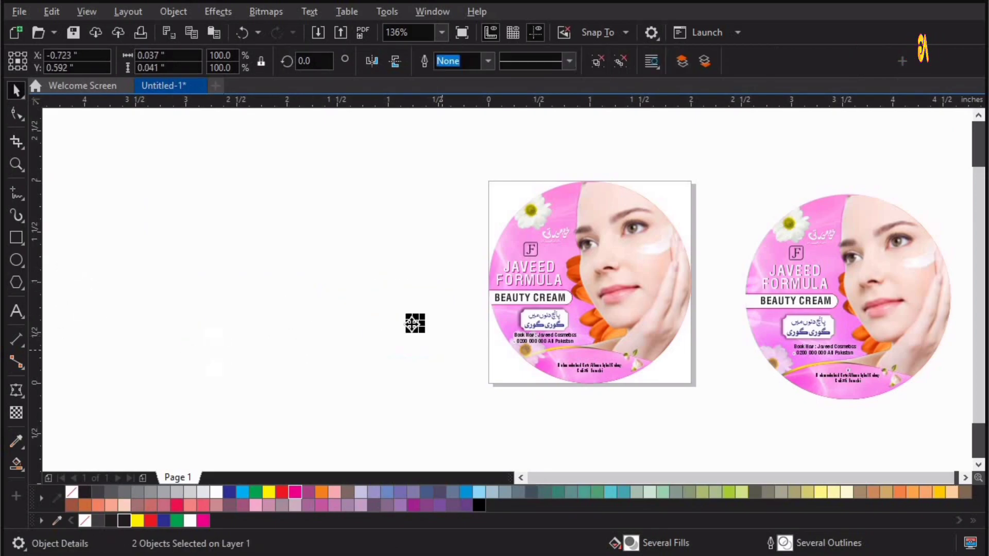
{"action": "left_click_drag", "start_coordinate": [415, 322], "coordinate": [585, 355]}
{"action": "key", "text": "F2"}
{"action": "left_click_drag", "start_coordinate": [671, 376], "coordinate": [497, 346]}
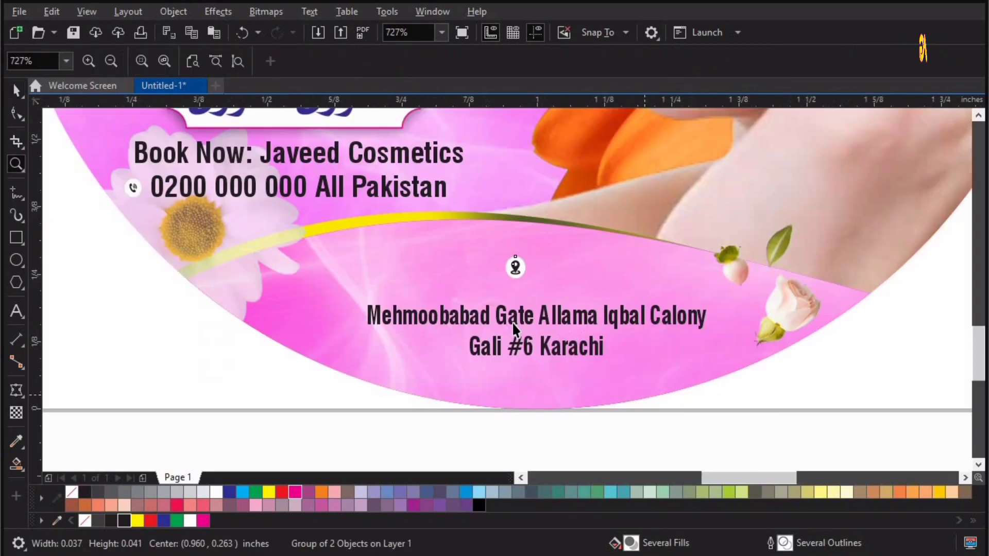
{"action": "left_click", "coordinate": [516, 314], "text": "shift"}
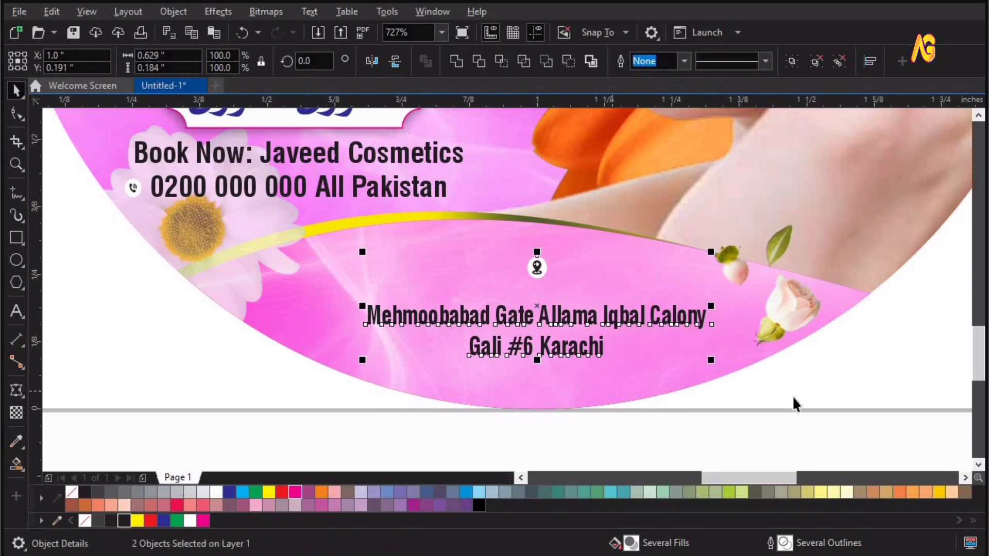
{"action": "key", "text": "Escape"}
Bring the location pin and address closer together, then scale both up to about 0.67 inches wide
{"action": "left_click", "coordinate": [536, 268]}
{"action": "left_click_drag", "start_coordinate": [536, 268], "coordinate": [548, 314]}
{"action": "left_click", "coordinate": [547, 324], "text": "shift"}
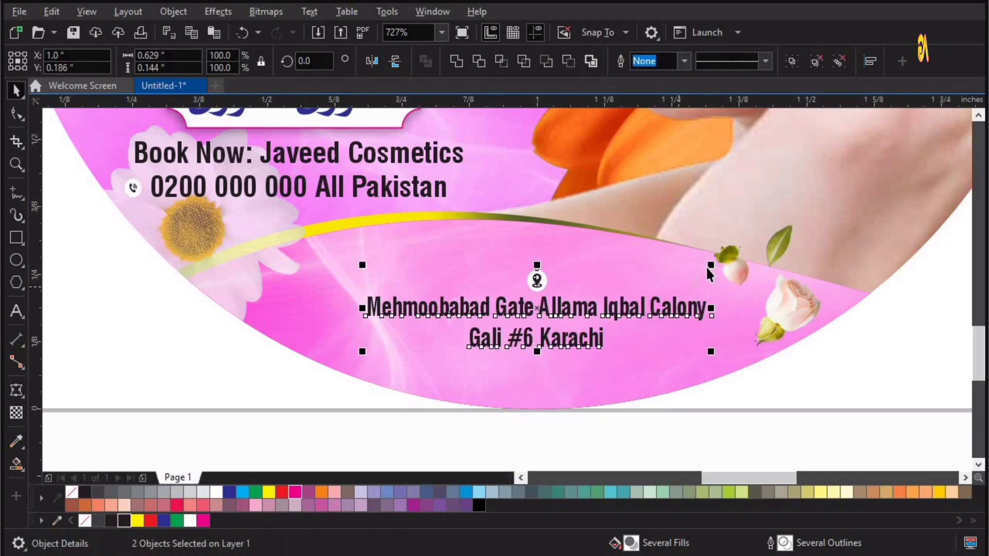
{"action": "left_click_drag", "start_coordinate": [720, 262], "coordinate": [724, 258]}
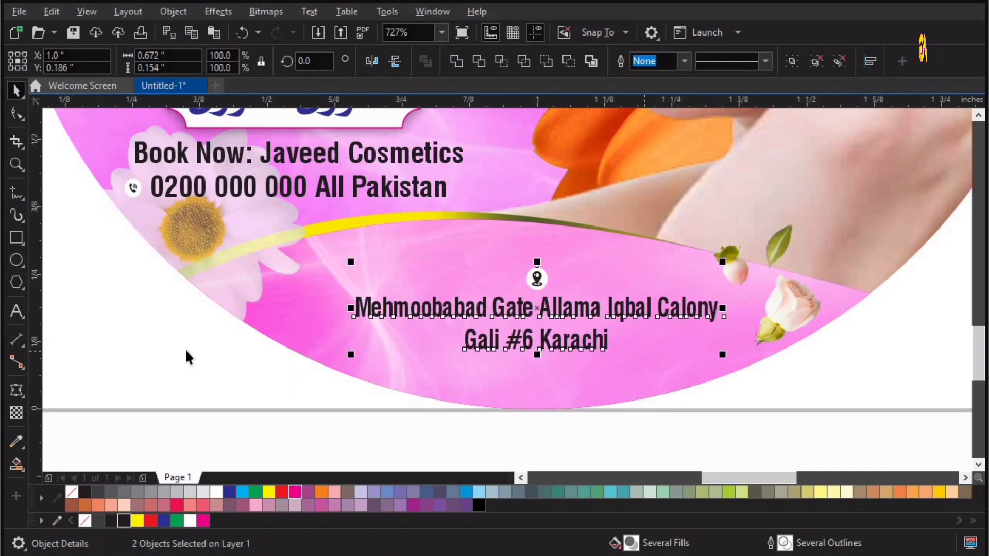
Move the pair of faded petals onto the label's left edge, around the BEAUTY CREAM bar
{"action": "key", "text": "F4"}
{"action": "left_click_drag", "start_coordinate": [270, 177], "coordinate": [52, 385]}
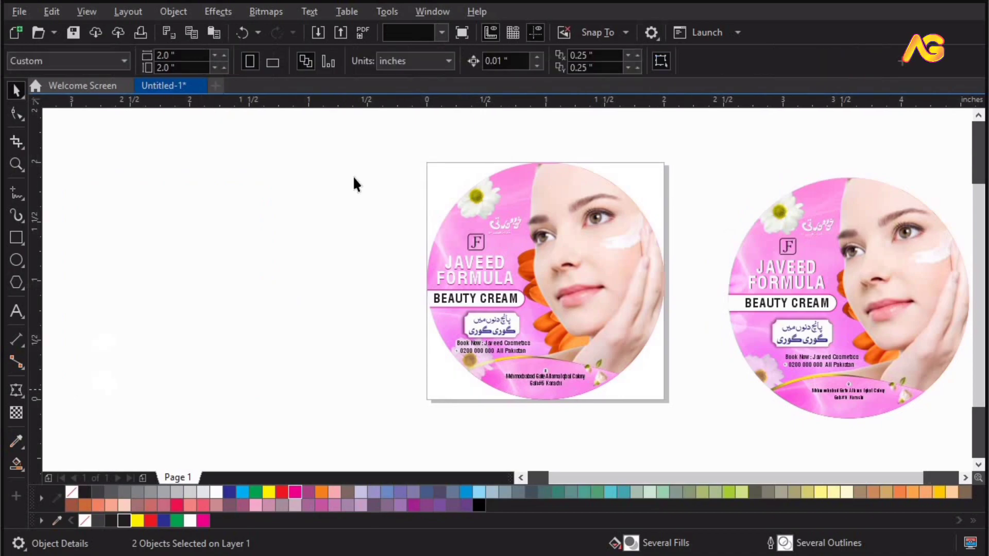
{"action": "left_click", "coordinate": [431, 175]}
{"action": "left_click_drag", "start_coordinate": [431, 168], "coordinate": [65, 389]}
{"action": "left_click_drag", "start_coordinate": [1, 424], "coordinate": [70, 431]}
{"action": "left_click_drag", "start_coordinate": [218, 362], "coordinate": [559, 302]}
{"action": "key", "text": "F2"}
{"action": "left_click_drag", "start_coordinate": [498, 251], "coordinate": [610, 337]}
{"action": "left_click_drag", "start_coordinate": [521, 371], "coordinate": [499, 383]}
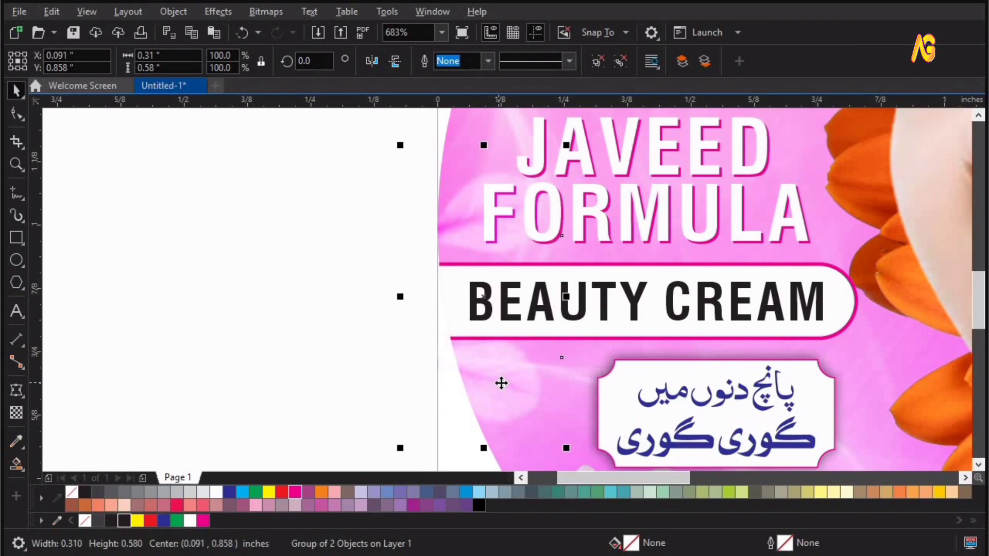
Clip the faded petals inside the circle and align them vertically with the BEAUTY CREAM bar in the clipped contents
{"action": "left_click", "coordinate": [462, 212]}
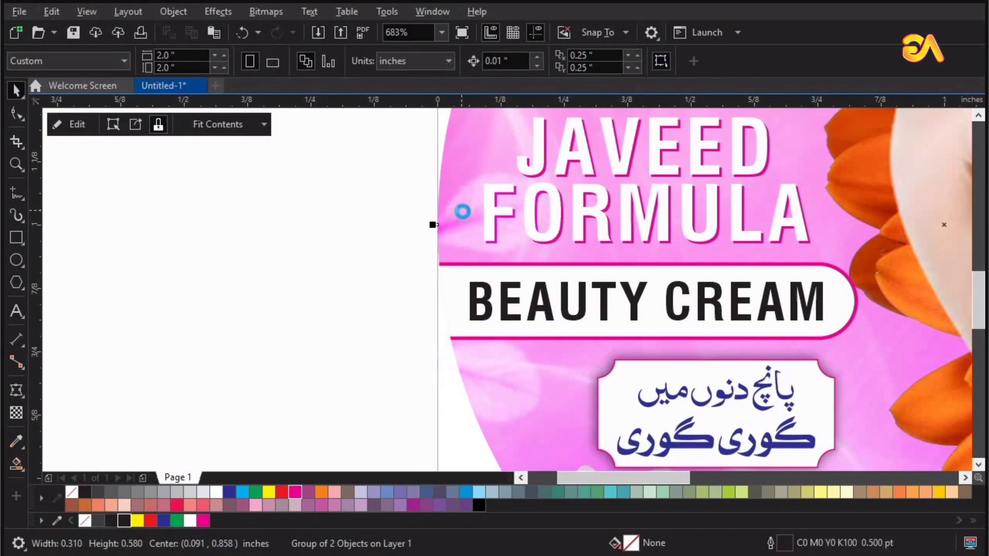
{"action": "double_click", "coordinate": [464, 216]}
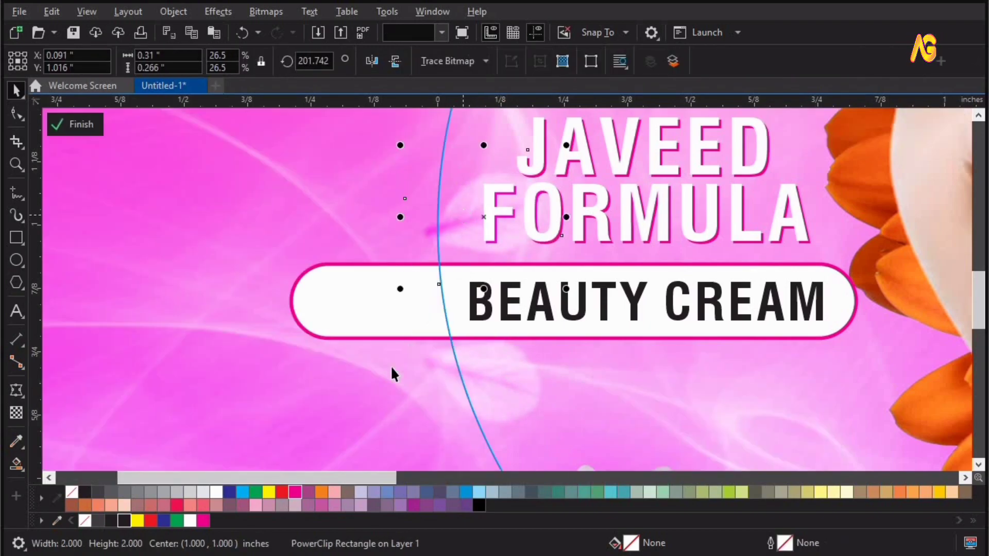
{"action": "left_click", "coordinate": [503, 384]}
{"action": "left_click", "coordinate": [373, 309], "text": "shift"}
{"action": "key", "text": "e"}
{"action": "left_click", "coordinate": [241, 205]}
{"action": "left_click_drag", "start_coordinate": [484, 387], "coordinate": [475, 391]}
{"action": "left_click", "coordinate": [76, 125]}
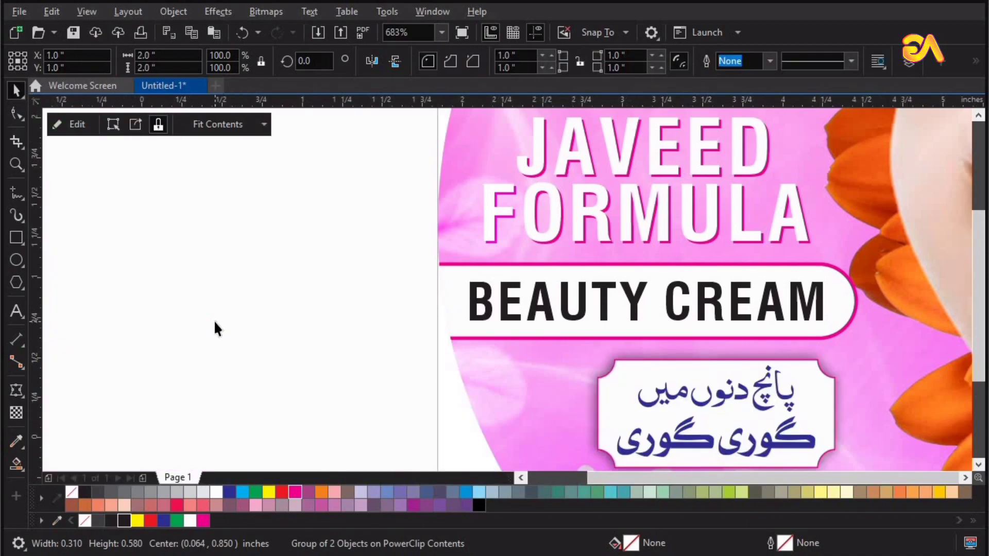
Examine the small Urdu calligraphy below the daisy on the reference label against the recreated one
{"action": "key", "text": "F4"}
{"action": "left_click", "coordinate": [520, 224]}
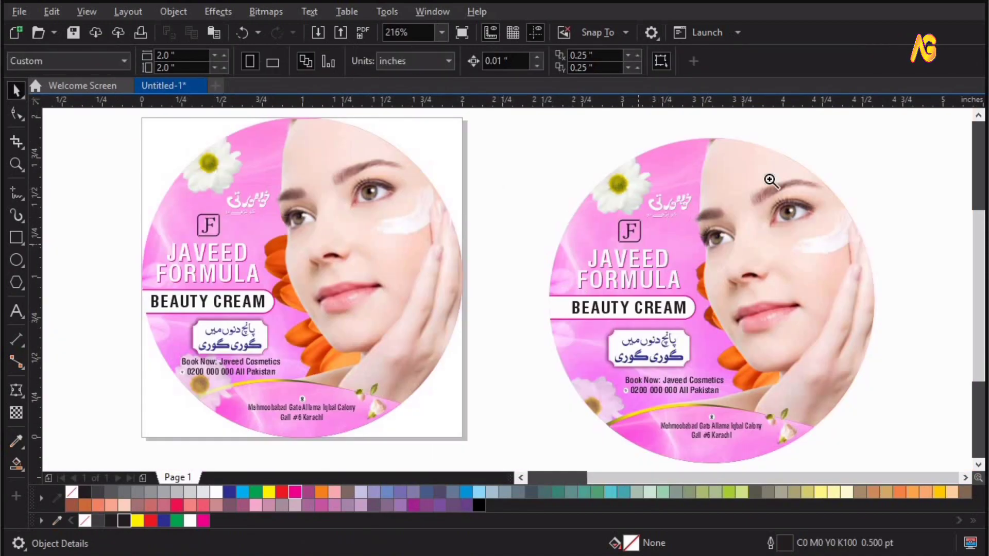
{"action": "left_click_drag", "start_coordinate": [793, 156], "coordinate": [575, 281]}
{"action": "left_click", "coordinate": [499, 257]}
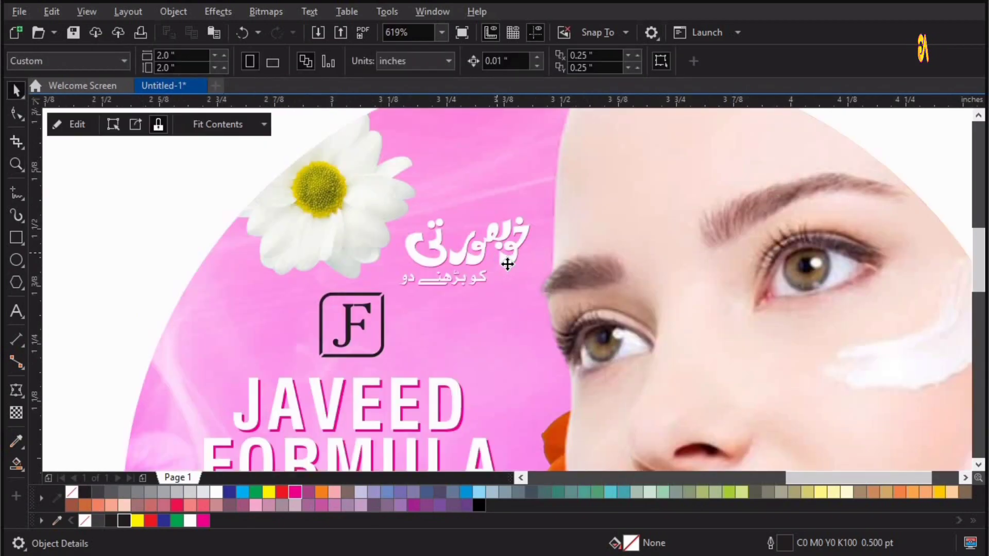
{"action": "left_click", "coordinate": [505, 262]}
{"action": "left_click_drag", "start_coordinate": [510, 276], "coordinate": [510, 281]}
{"action": "key", "text": "F4"}
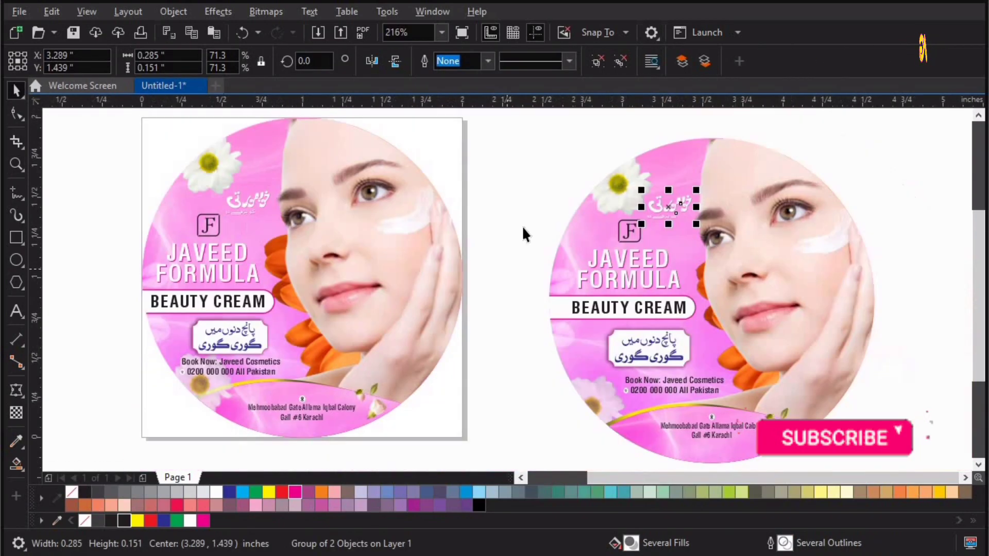
Move the whole recreated label off the page to the far side of the reference label
{"action": "left_click", "coordinate": [497, 201]}
{"action": "scroll", "coordinate": [499, 202], "scroll_direction": "down", "scroll_amount": 1}
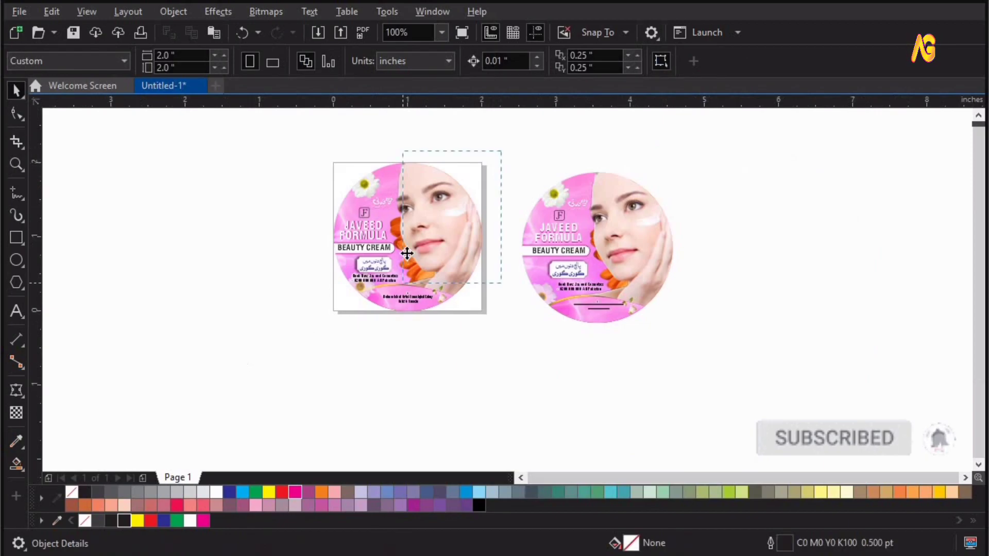
{"action": "left_click_drag", "start_coordinate": [739, 251], "coordinate": [752, 255]}
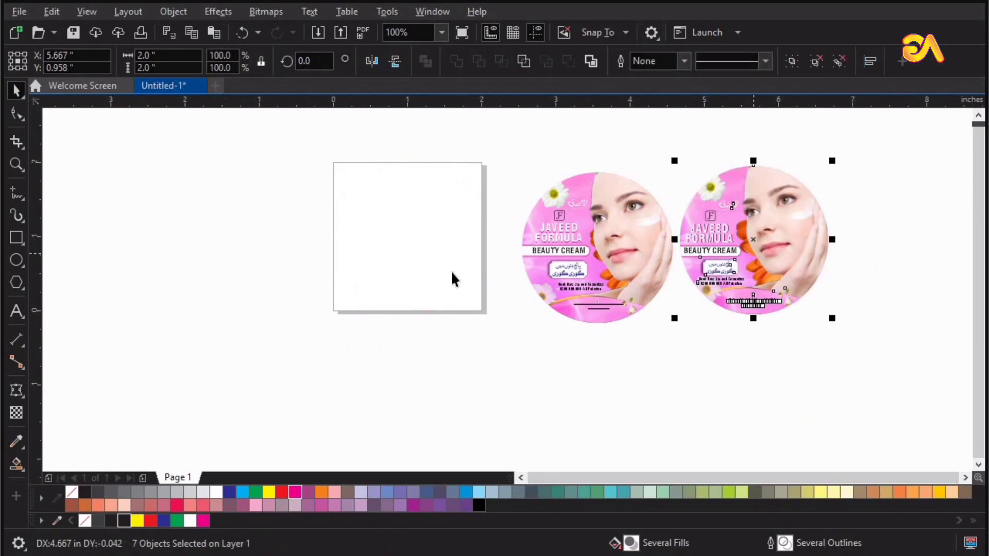
{"action": "key", "text": "F4"}
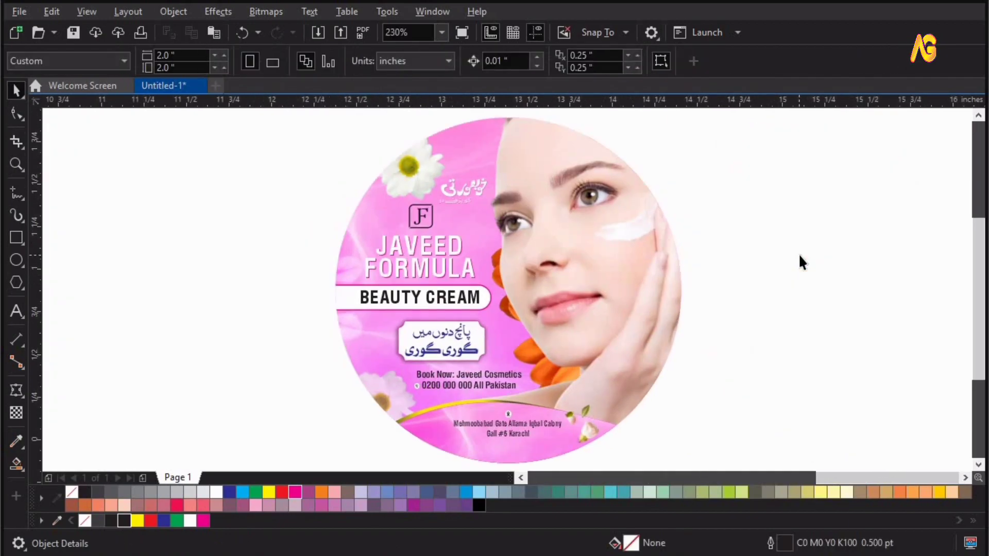